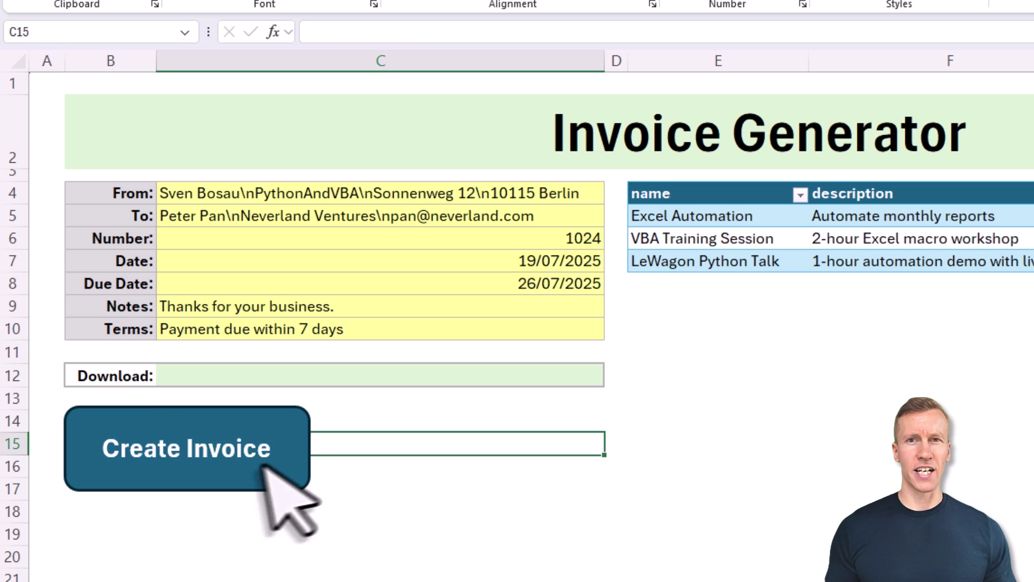
Step: Generate the invoice from the Invoice Generator sheet and open its download link to view the PDF
{"action": "left_click", "coordinate": [219, 450]}
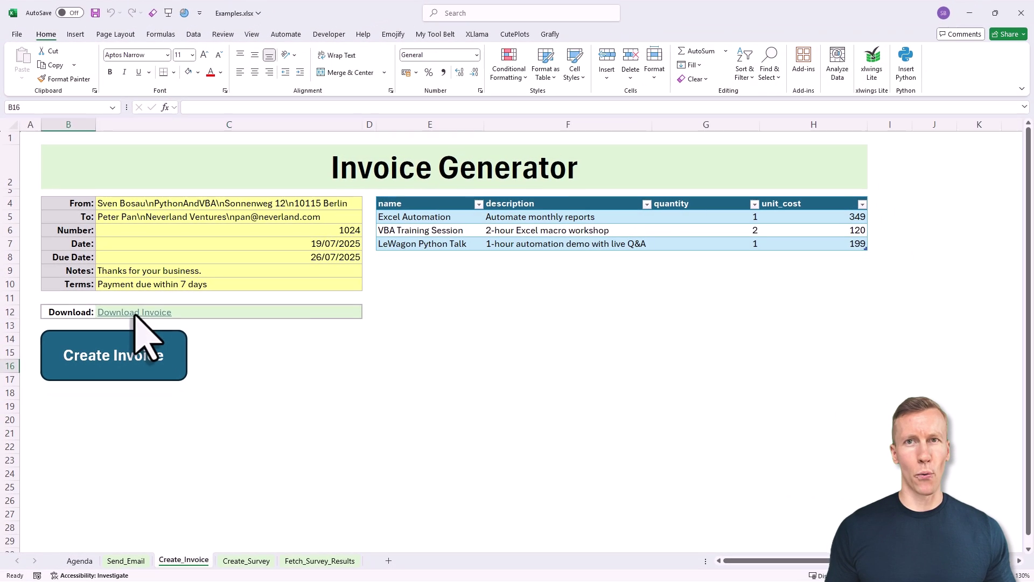
{"action": "left_click", "coordinate": [222, 376]}
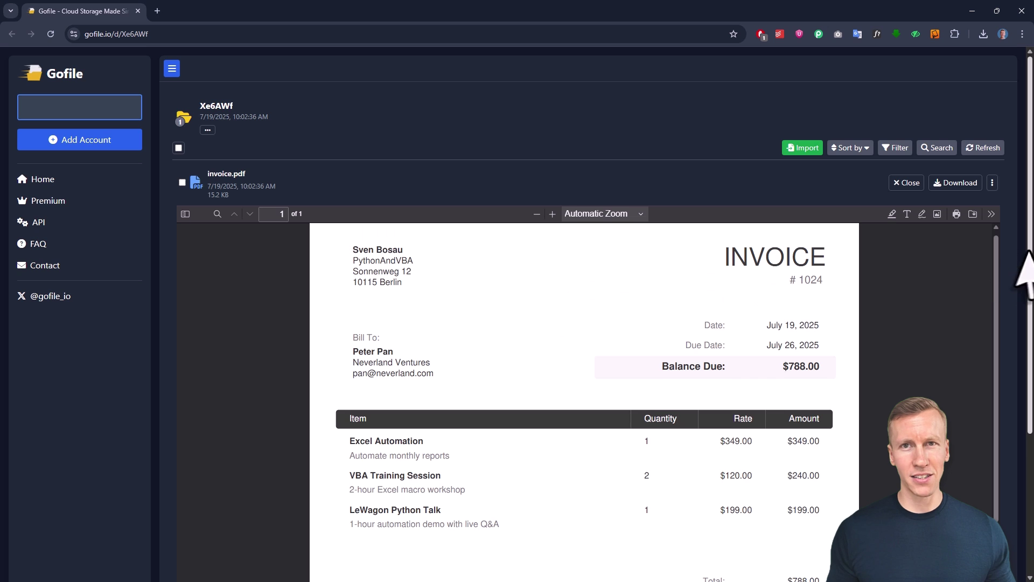
{"action": "scroll", "coordinate": [1016, 231], "scroll_direction": "down", "scroll_amount": 1}
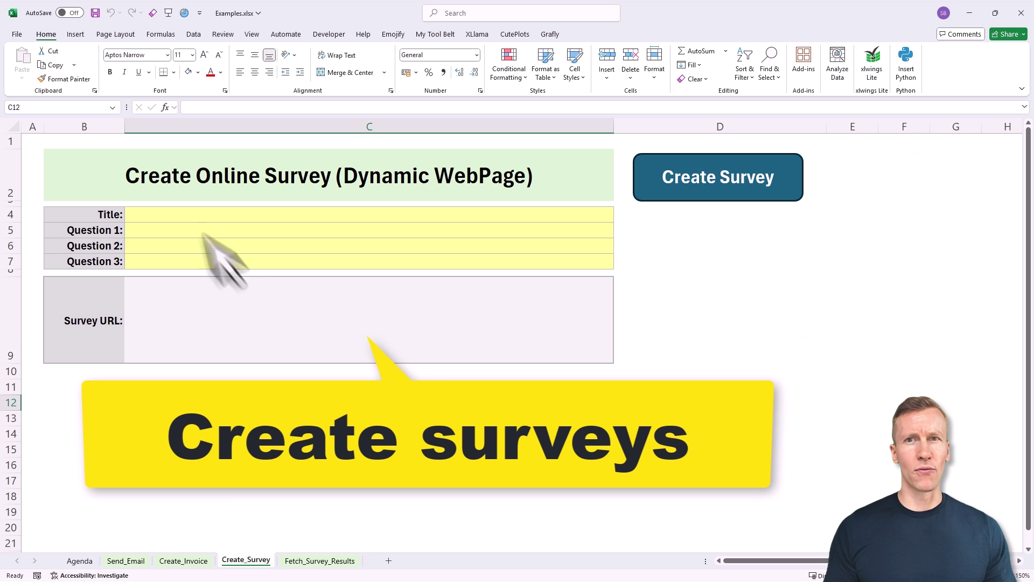
Step: Enter "Le Wagon: Excel + Python Talk Feedback" as the survey title on the Create_Survey sheet
{"action": "left_click", "coordinate": [205, 213]}
{"action": "type", "text": "Le Wagon: Excel + Python Talk Feedback"}
{"action": "key", "text": "Return"}
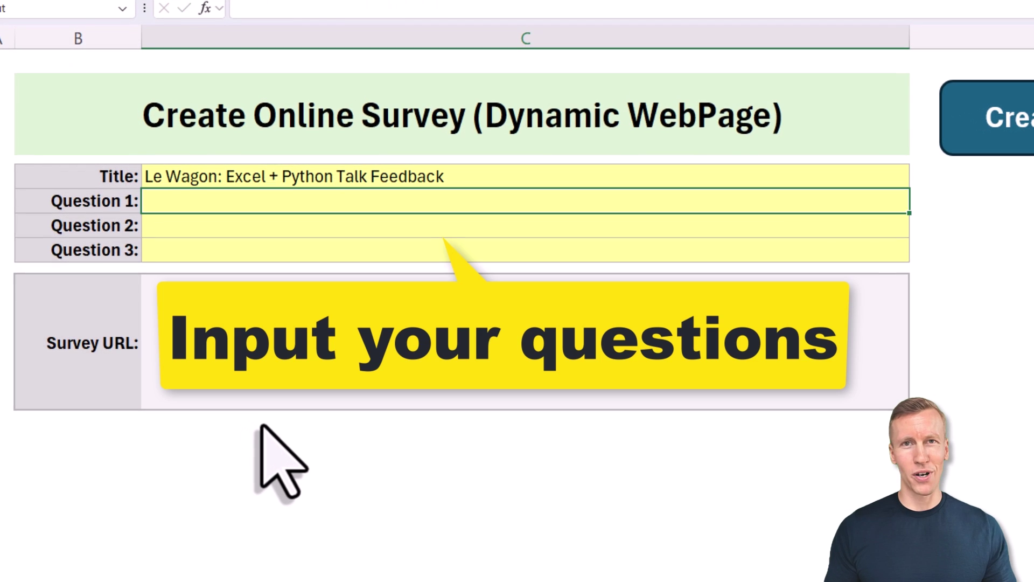
Step: Enter questions: "What's your name (or alias if you're feeling shy)?", "Whats's one thing you learned today that surprised you?", "Got any random thoughts or feedback?"
{"action": "type", "text": "What's your name (or alias if you're feeling shy)?"}
{"action": "key", "text": "Return"}
{"action": "type", "text": "Whats's one thing you learned today that surprised yo"}
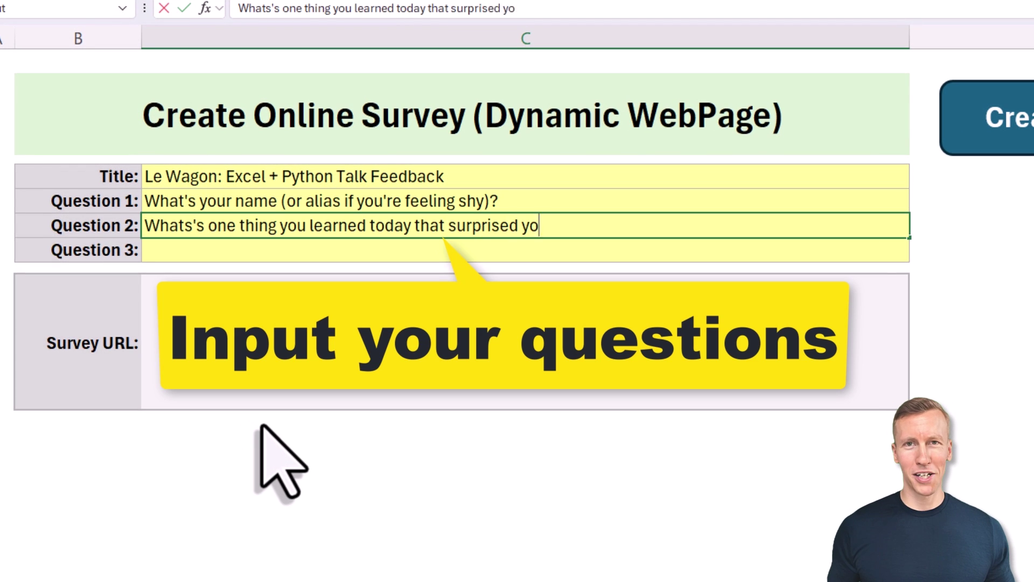
{"action": "type", "text": "u?"}
{"action": "key", "text": "Return"}
{"action": "type", "text": "Got any random thoughts or feedback?"}
{"action": "key", "text": "Return"}
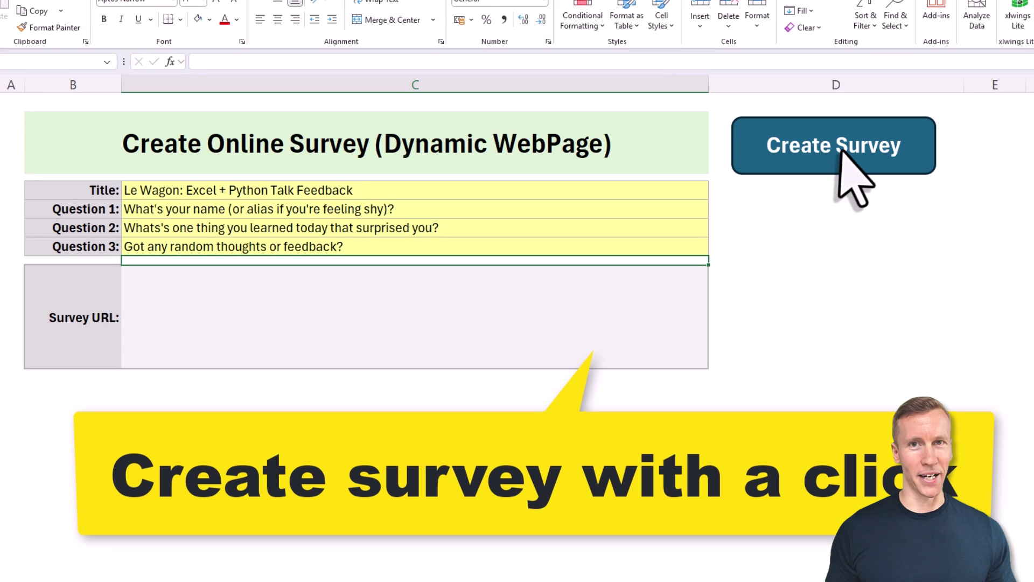
Step: Create the online survey from the entered title and questions and open its survey link in the browser
{"action": "left_click", "coordinate": [841, 152]}
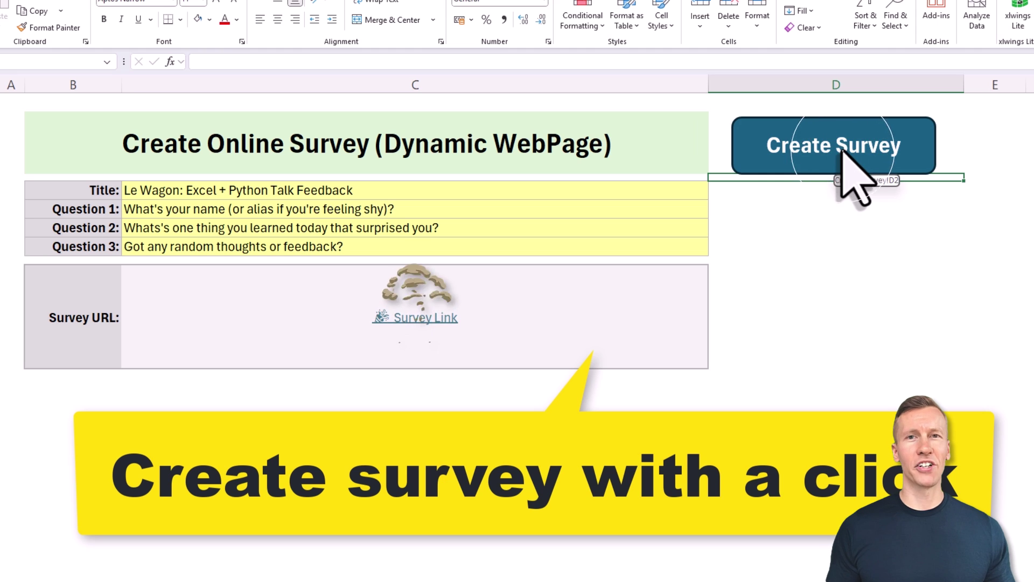
{"action": "left_click", "coordinate": [438, 321]}
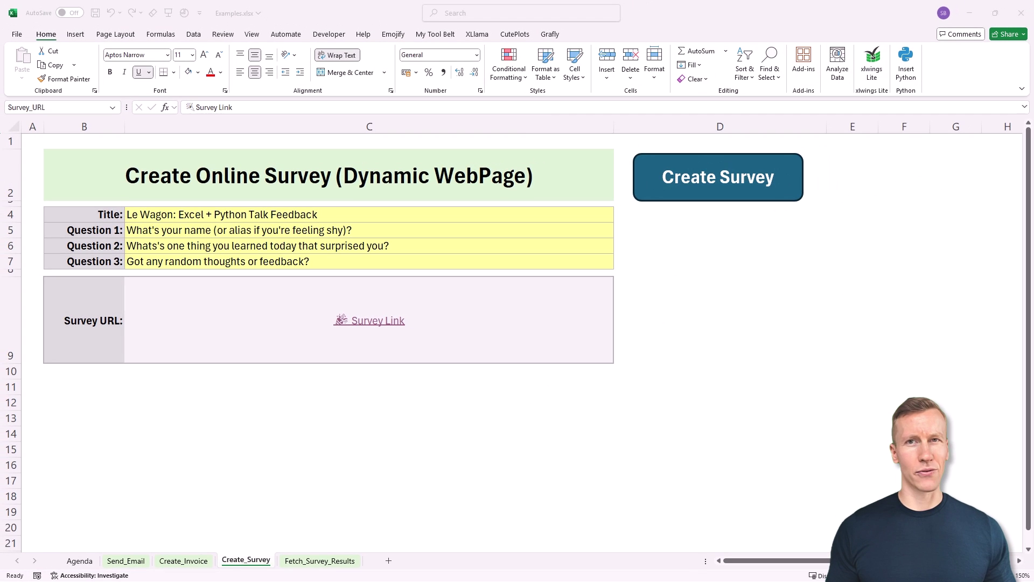
{"action": "left_click", "coordinate": [601, 117]}
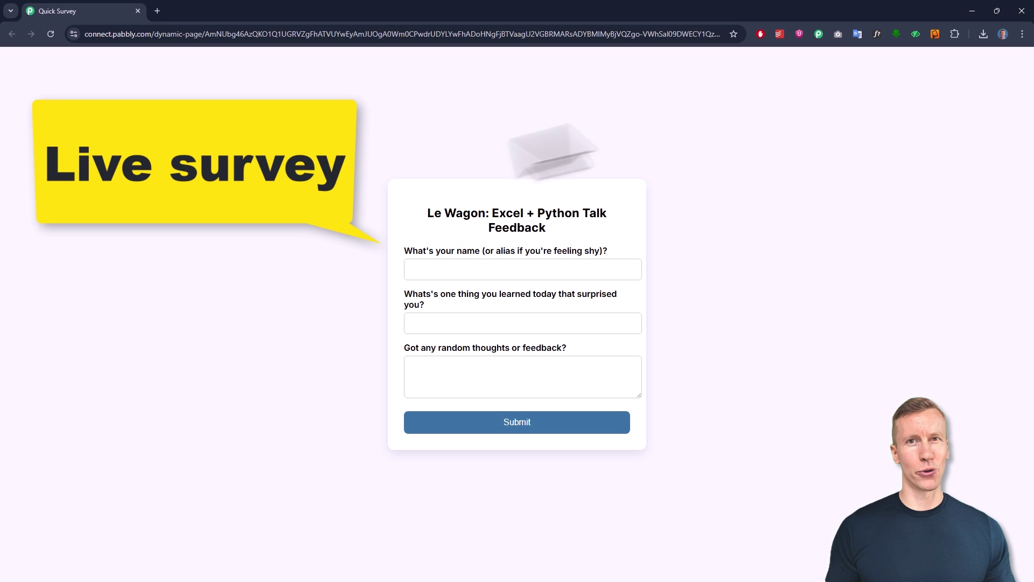
Step: Submit the survey with a first name, "That Python can run in Excel without any Python installation" and "Please show us more usecases!"
{"action": "left_click", "coordinate": [459, 271]}
{"action": "type", "text": "Sven"}
{"action": "key", "text": "Tab"}
{"action": "type", "text": "Tha"}
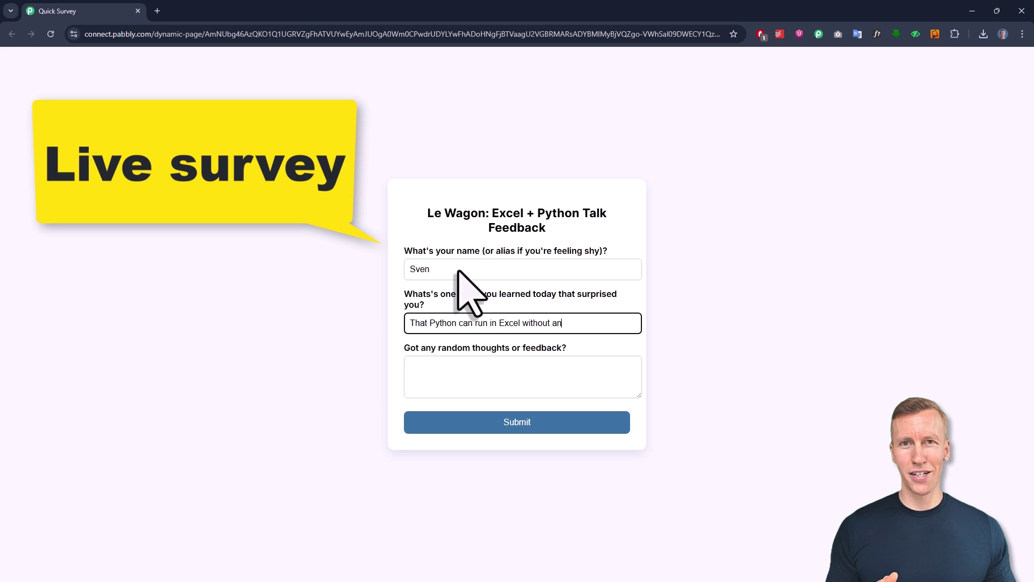
{"action": "type", "text": "t Python can run in Excel without any Python installation"}
{"action": "key", "text": "Tab"}
{"action": "type", "text": "Please show us more useca"}
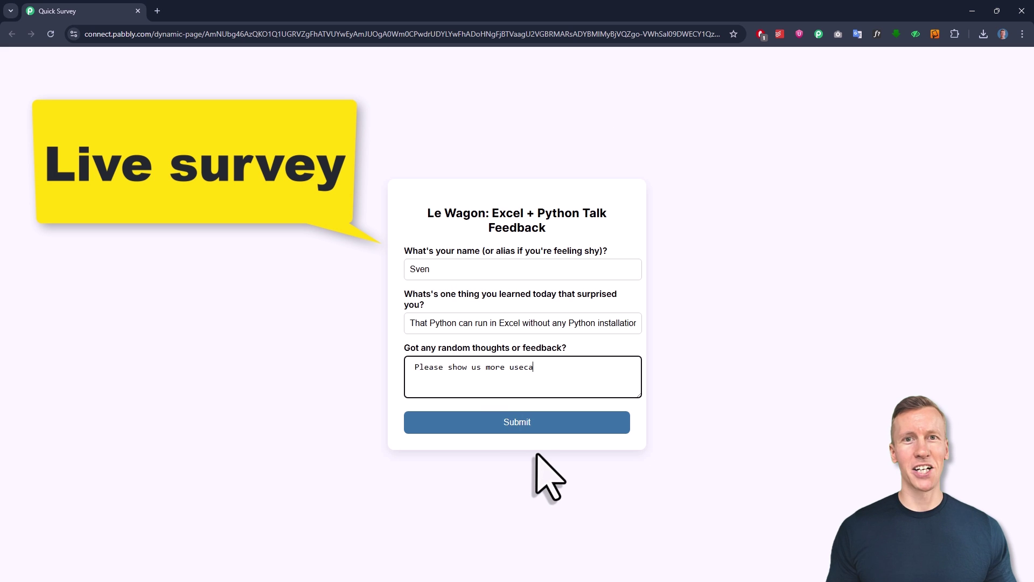
{"action": "type", "text": "ses!"}
{"action": "left_click", "coordinate": [529, 425]}
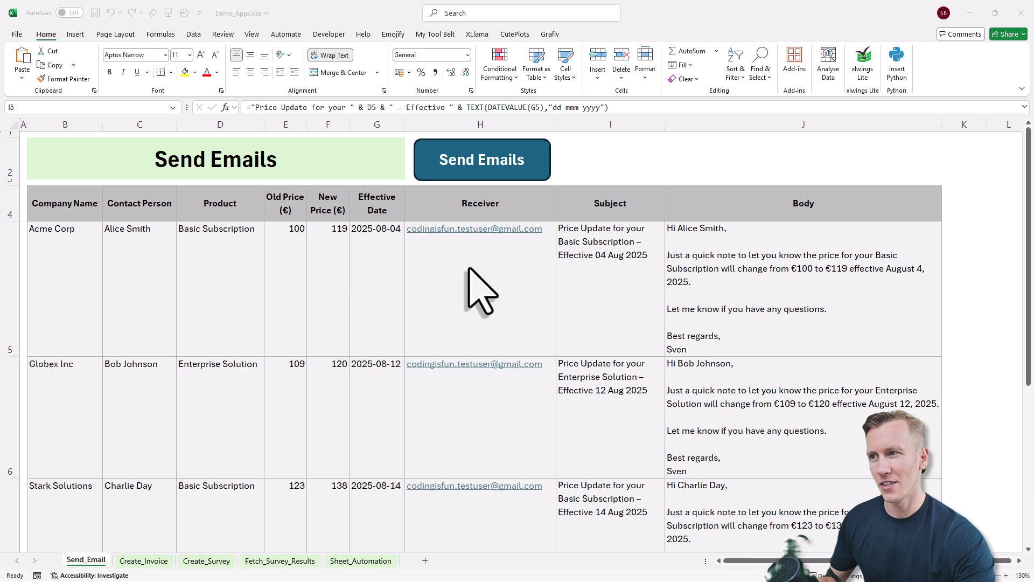
Step: Inspect the cell references in the Subject and Body formulas of the Acme Corp row on the Send_Email sheet
{"action": "left_click", "coordinate": [607, 290]}
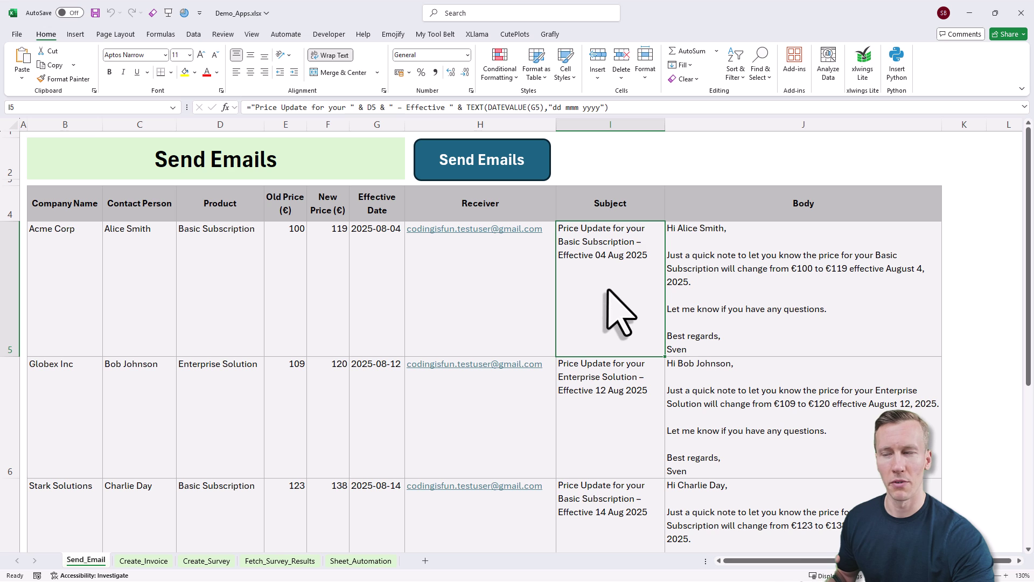
{"action": "left_click", "coordinate": [610, 107]}
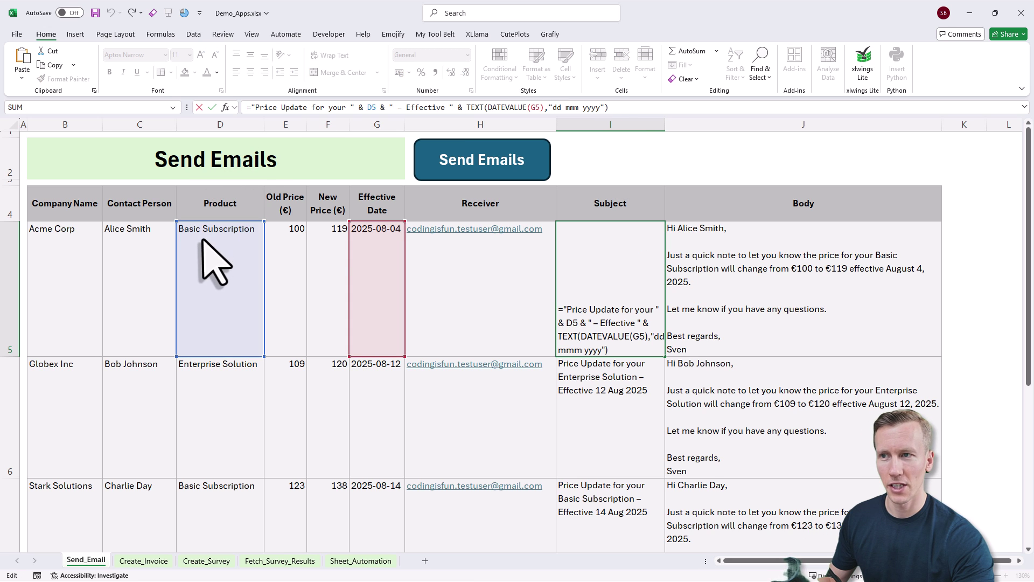
{"action": "key", "text": "Tab"}
{"action": "left_click", "coordinate": [714, 108]}
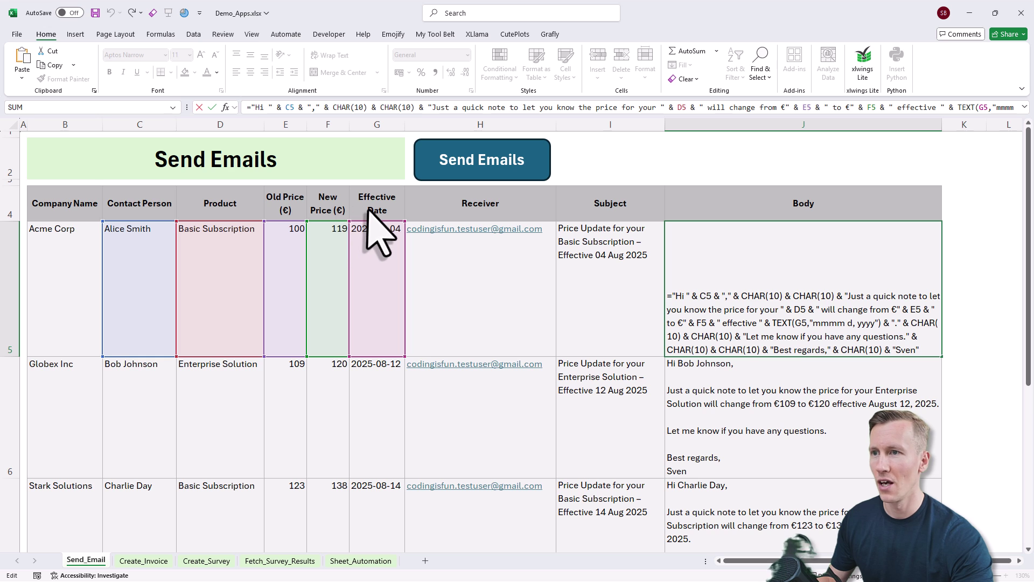
{"action": "left_click", "coordinate": [796, 300]}
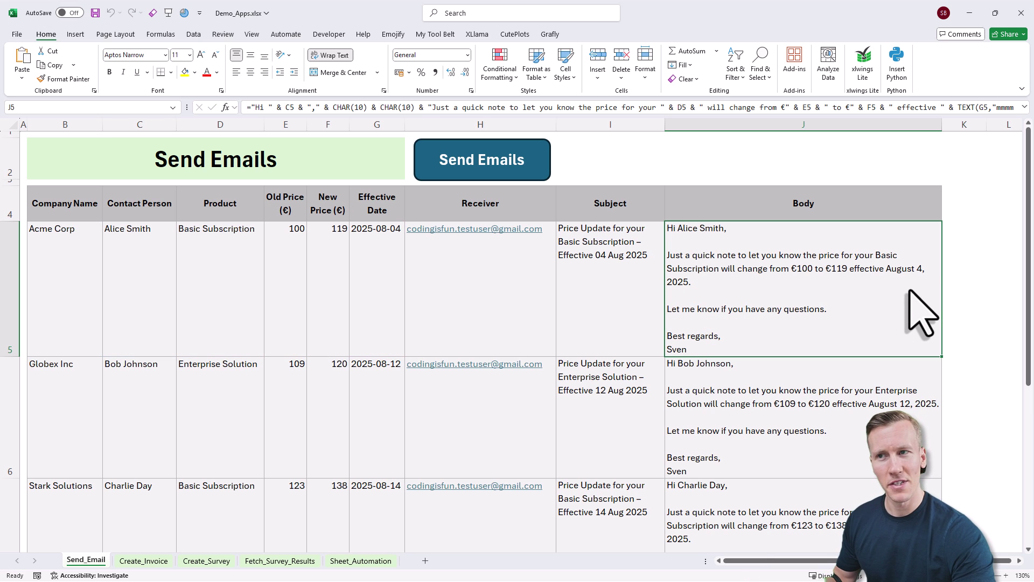
Step: Send the price update emails to all listed receivers and select the status cell
{"action": "left_click", "coordinate": [490, 167]}
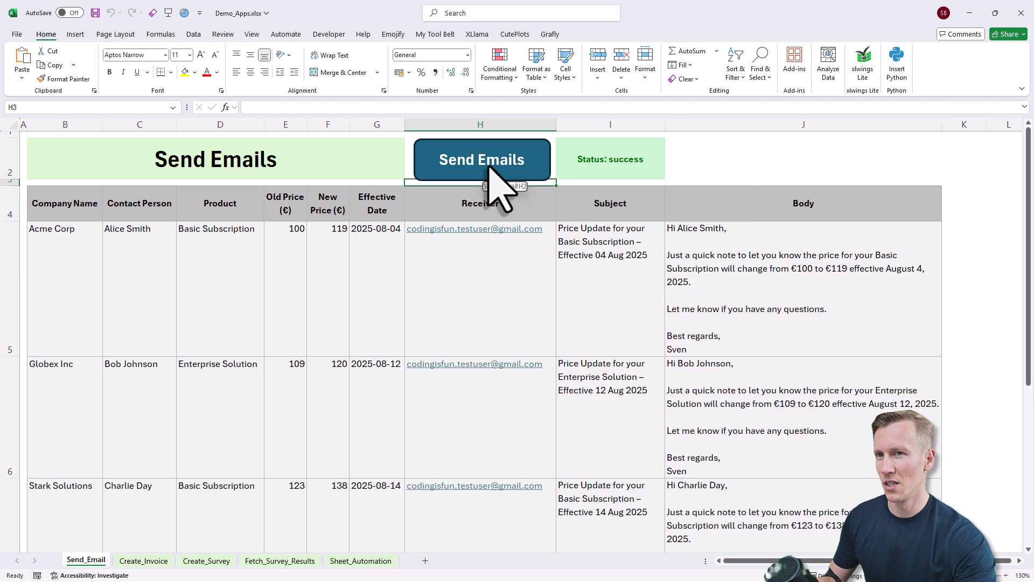
{"action": "left_click", "coordinate": [598, 161]}
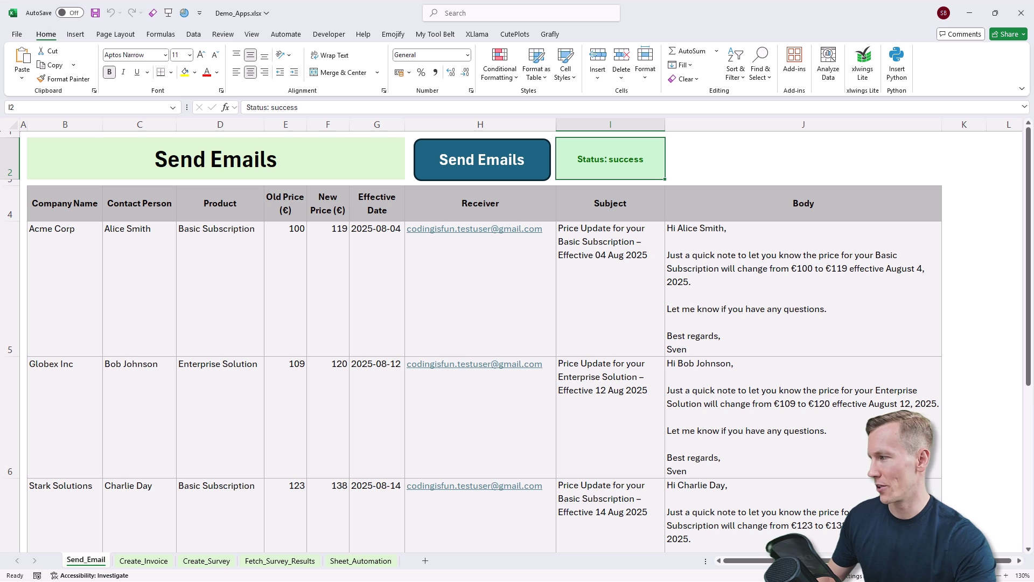
Step: Switch to Gmail, refresh the inbox, check the greeting in the price update effective 14 Aug 2025, and return to Excel
{"action": "key", "text": "alt+Tab"}
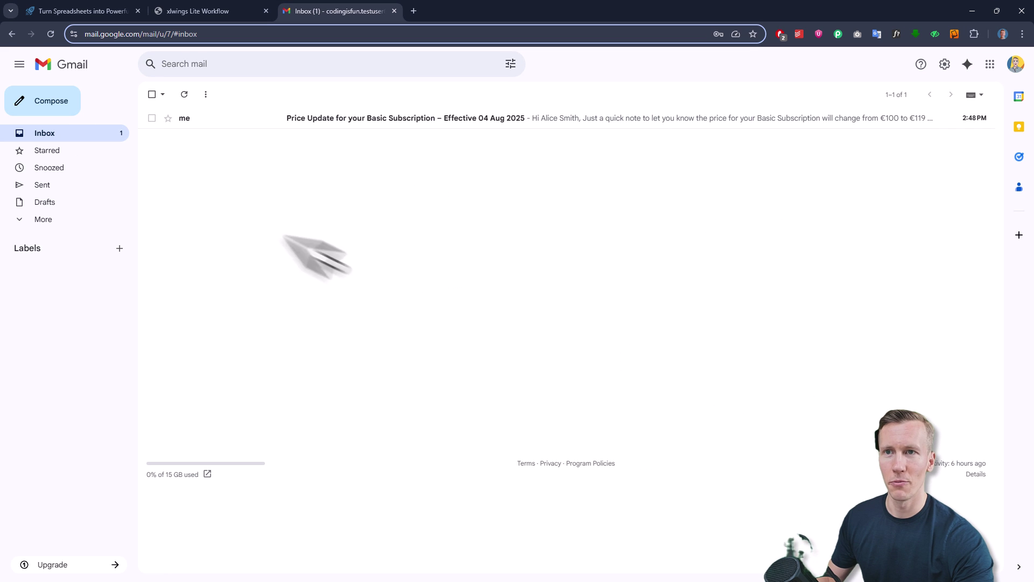
{"action": "left_click", "coordinate": [183, 95]}
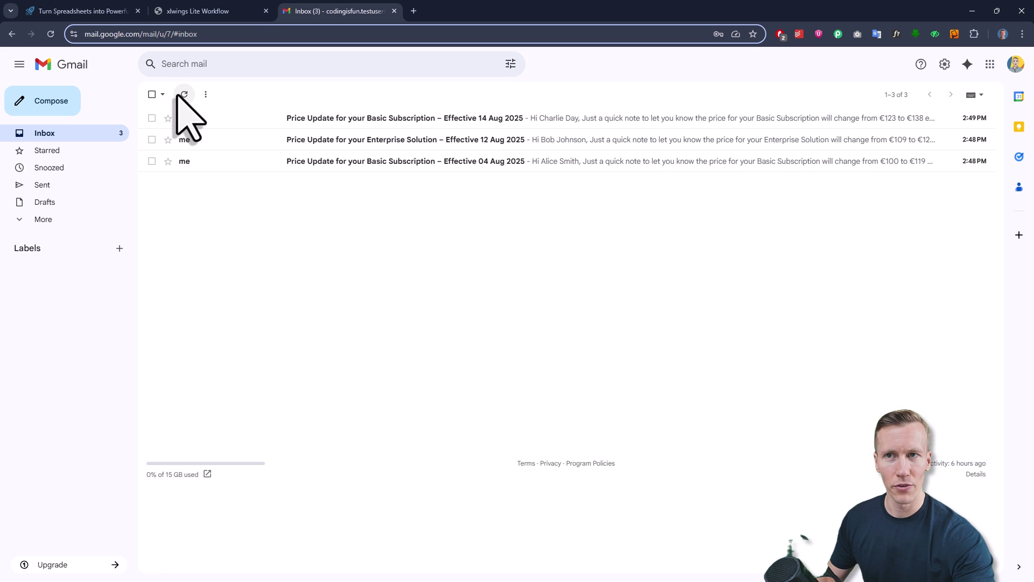
{"action": "left_click", "coordinate": [381, 119]}
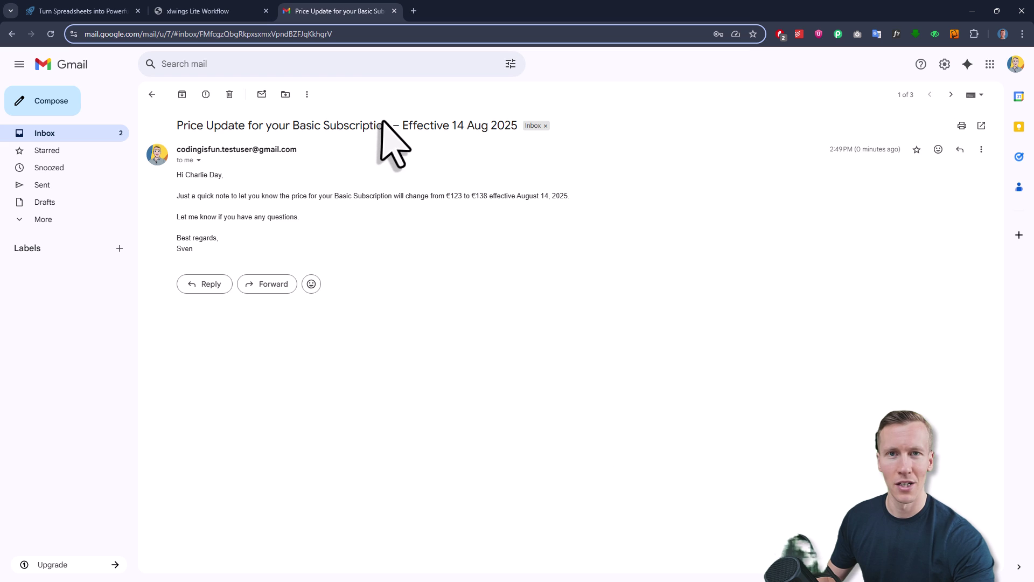
{"action": "left_click_drag", "start_coordinate": [219, 175], "coordinate": [186, 176]}
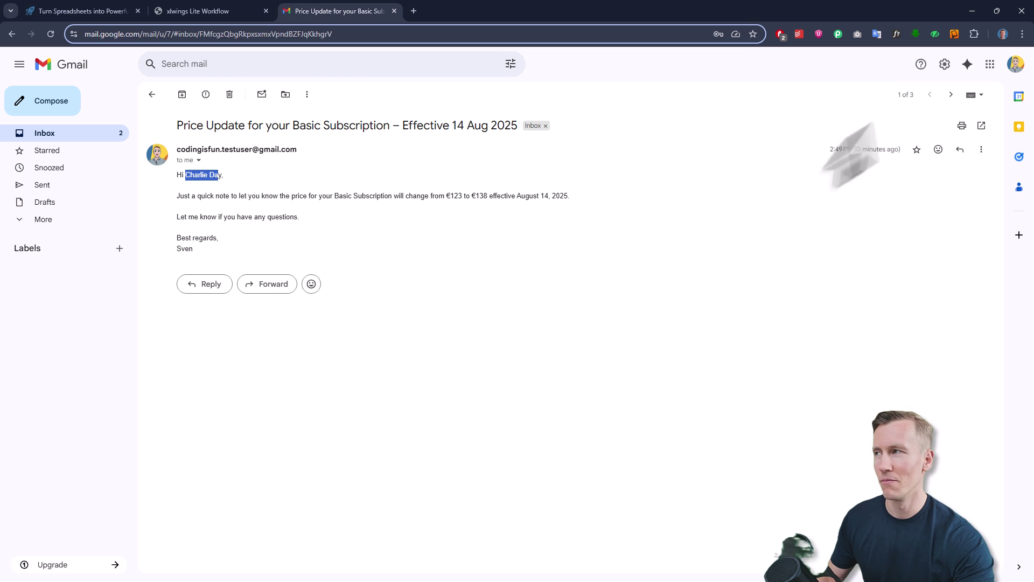
{"action": "left_click", "coordinate": [972, 11]}
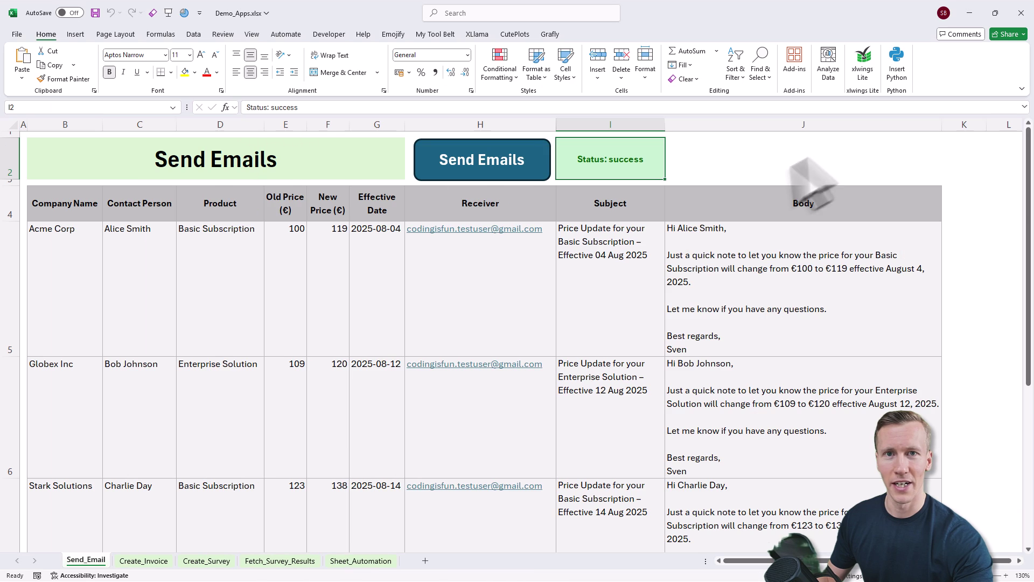
Step: Set the invoice date on the Create_Invoice sheet to the current date with the TODAY function
{"action": "left_click", "coordinate": [144, 561]}
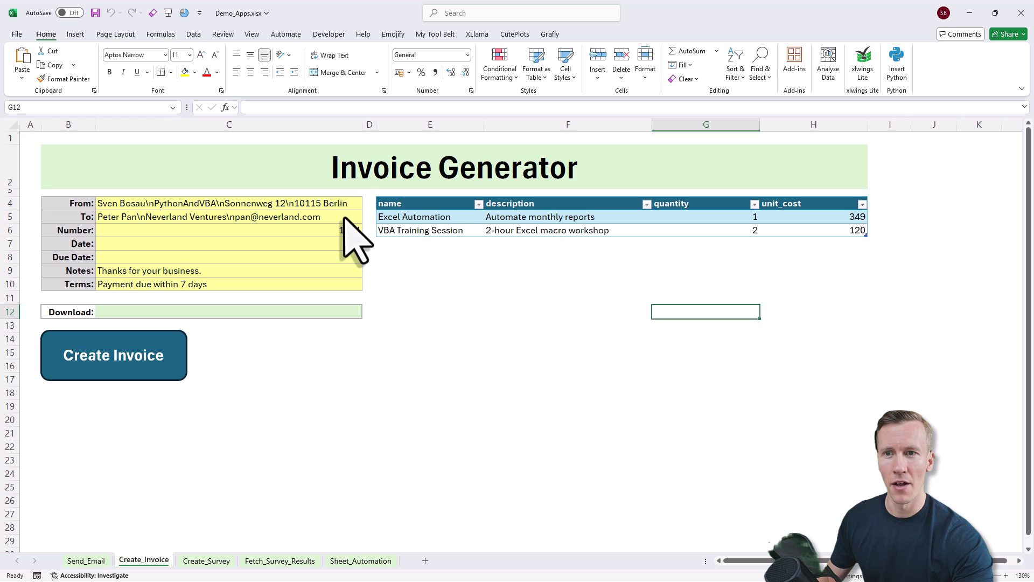
{"action": "left_click", "coordinate": [318, 244]}
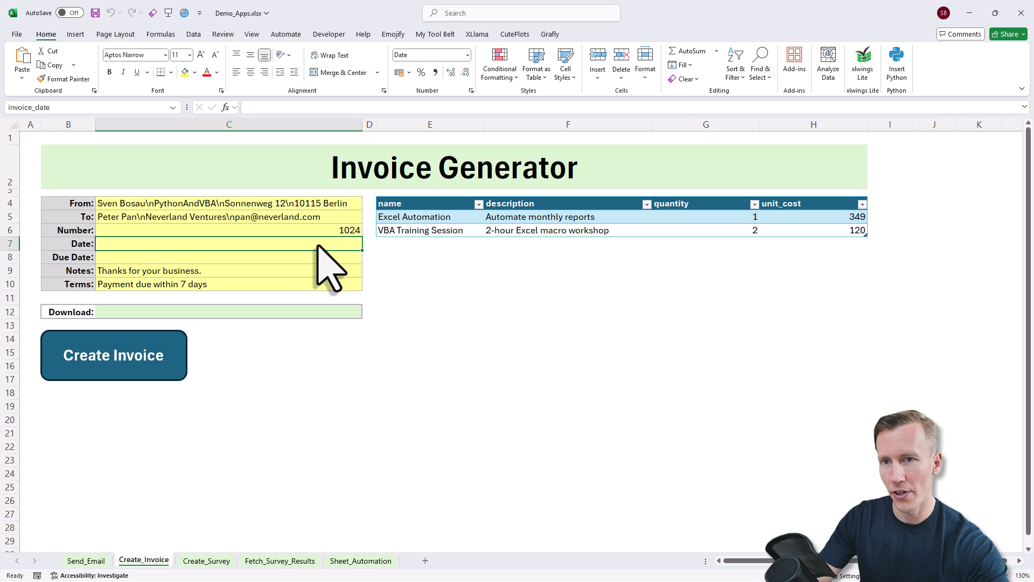
{"action": "type", "text": "=today"}
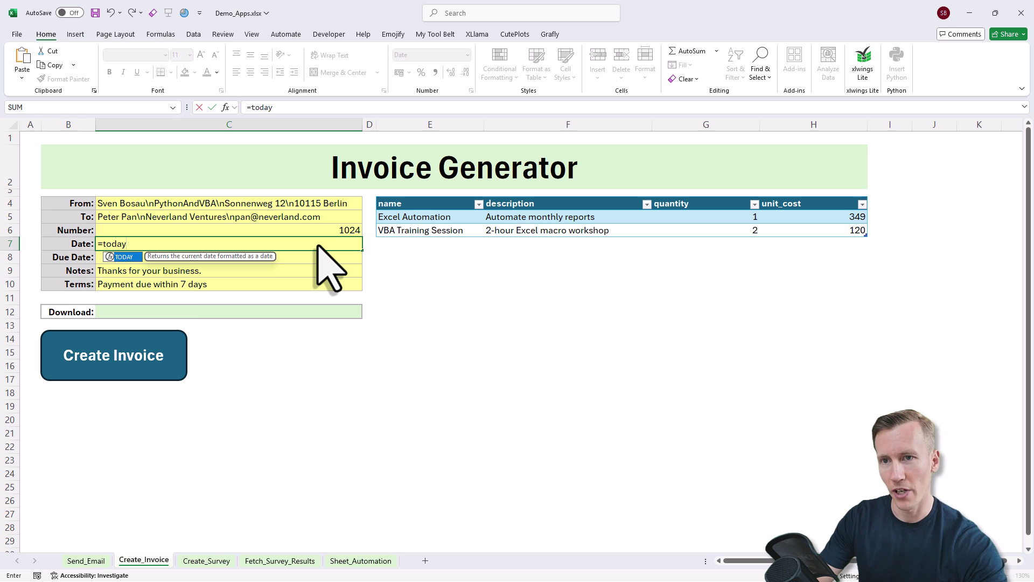
{"action": "type", "text": "("}
{"action": "key", "text": "Return"}
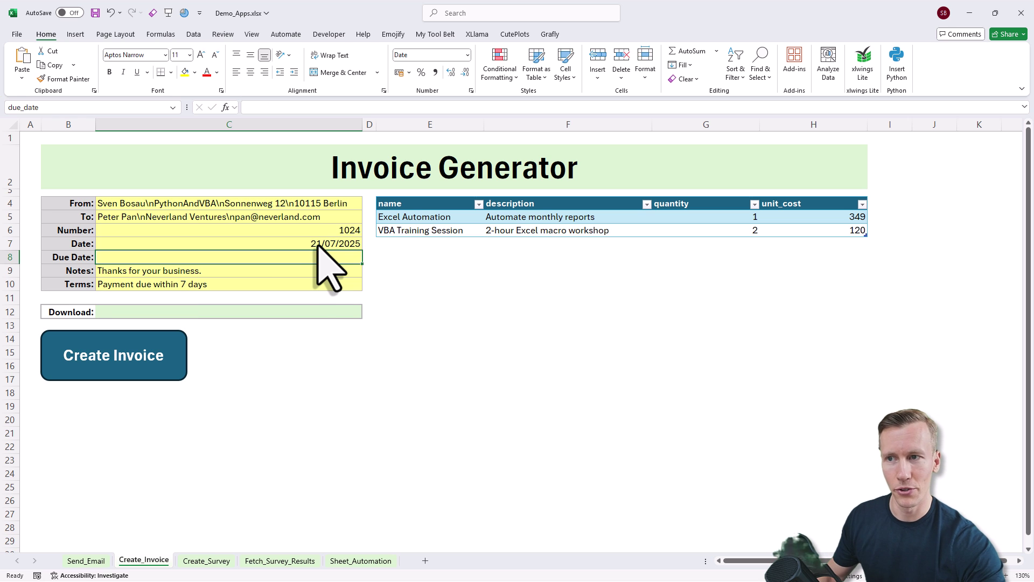
Step: Set the due date to seven days after the invoice date with the formula =invoice_date+7
{"action": "type", "text": "="}
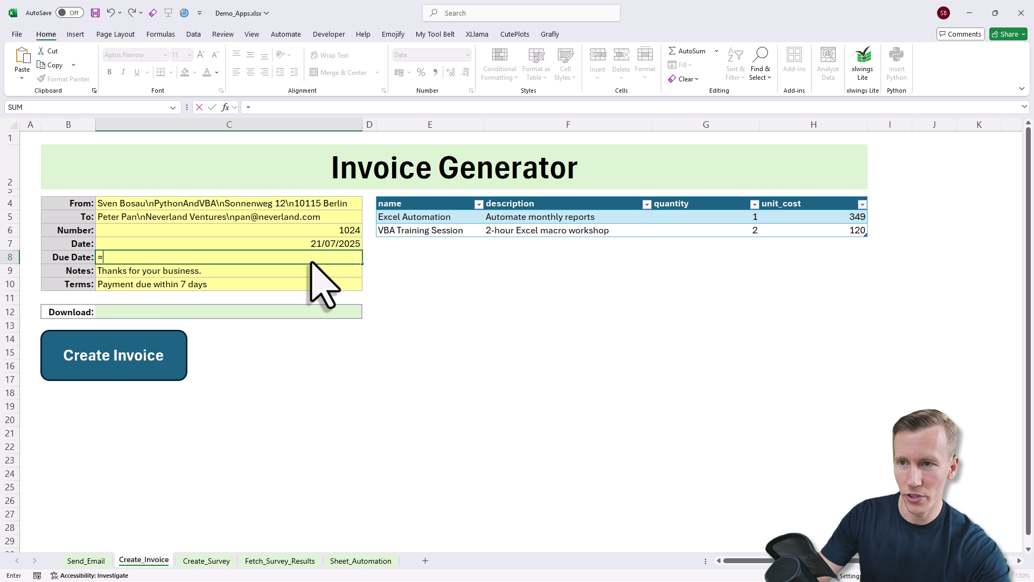
{"action": "left_click", "coordinate": [330, 242]}
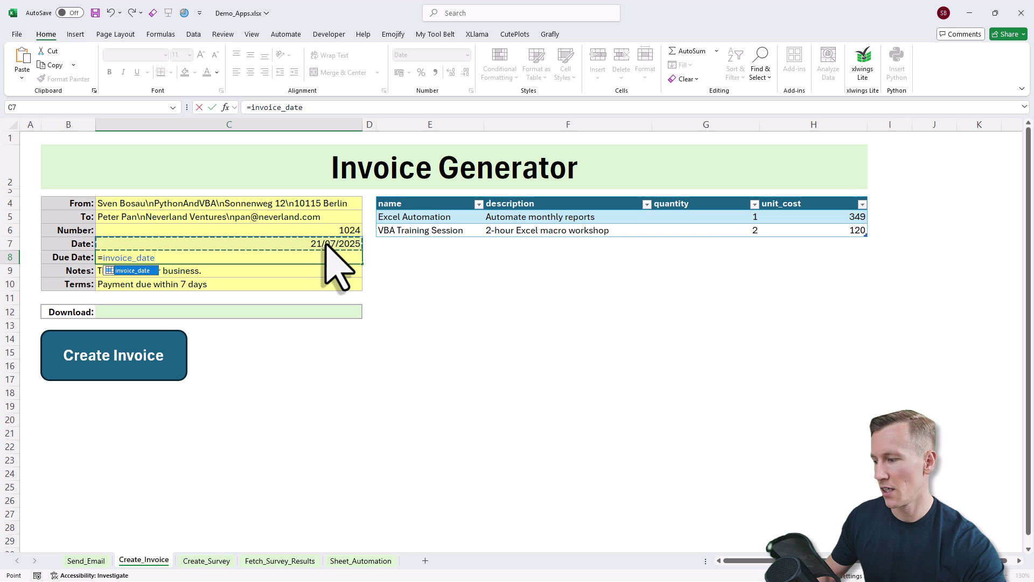
{"action": "type", "text": "+7"}
{"action": "key", "text": "Return"}
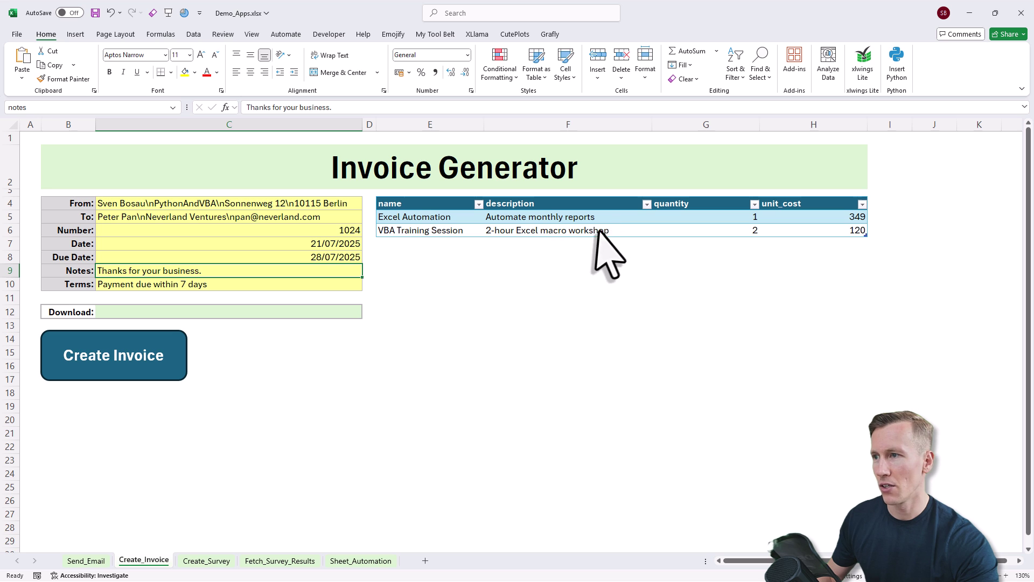
Step: Extend the invoice item table by one row below VBA Training Session
{"action": "left_click", "coordinate": [838, 232]}
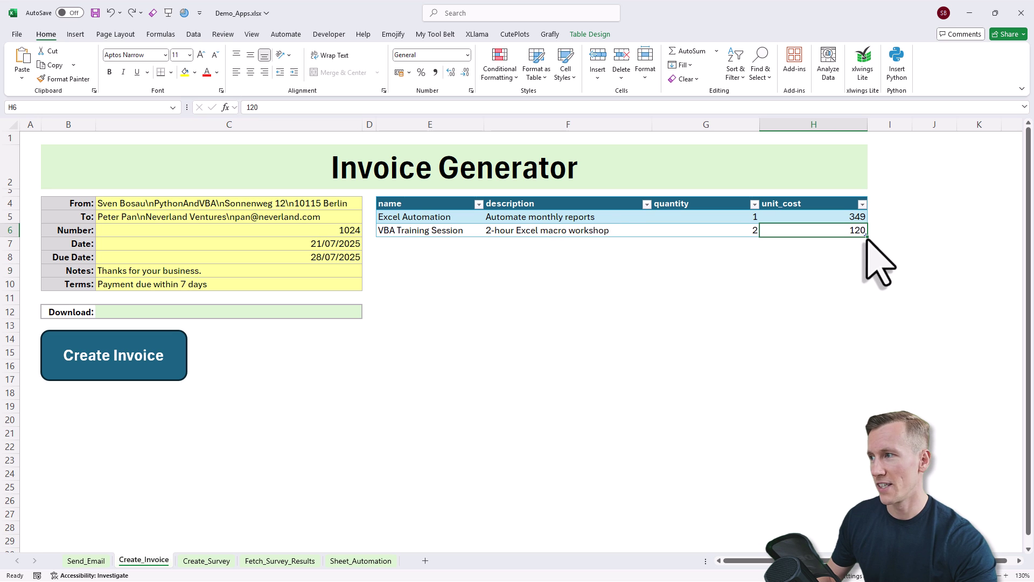
{"action": "left_click_drag", "start_coordinate": [867, 237], "coordinate": [867, 249]}
{"action": "left_click", "coordinate": [814, 284]}
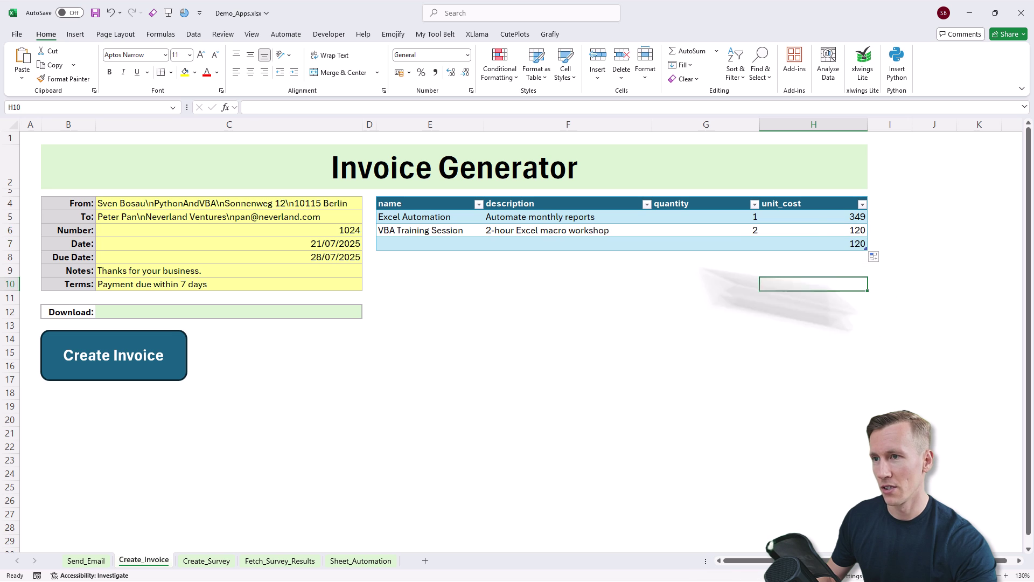
Step: Fill the new invoice item row with the name Test Prodcut, the description Test Description and a quantity of 5
{"action": "left_click", "coordinate": [428, 245]}
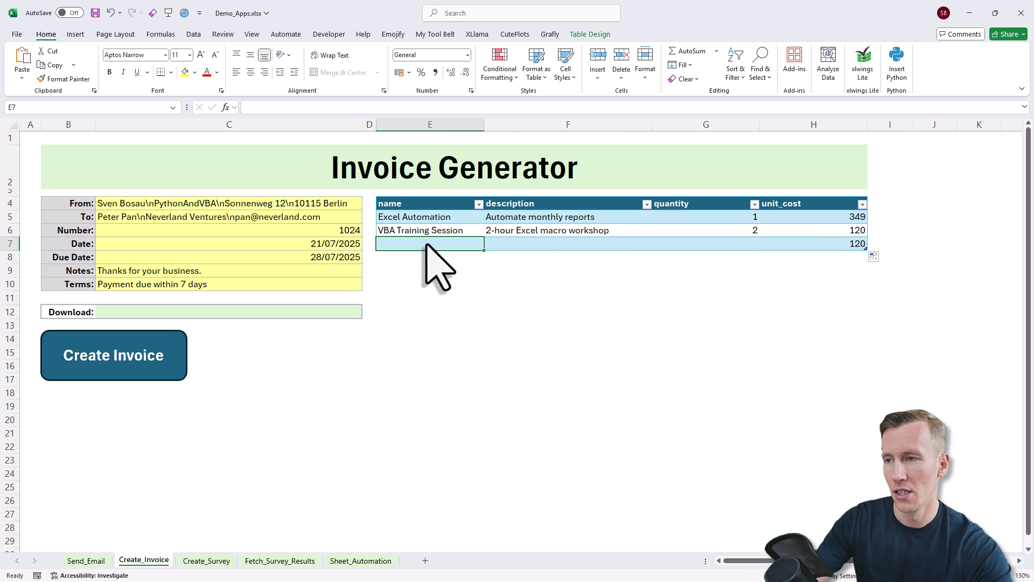
{"action": "type", "text": "Test Prodcu"}
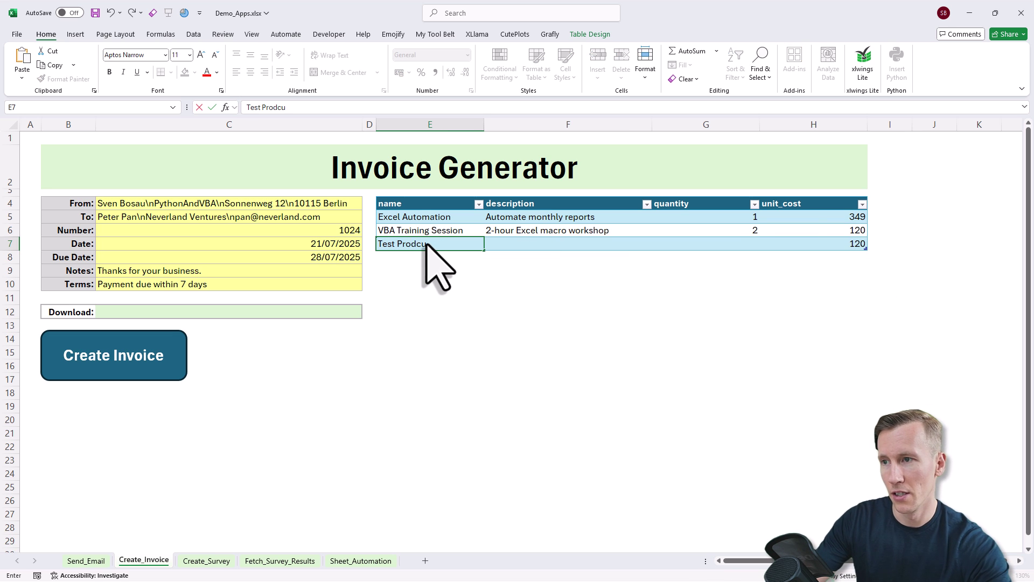
{"action": "key", "text": "Tab"}
{"action": "type", "text": "T"}
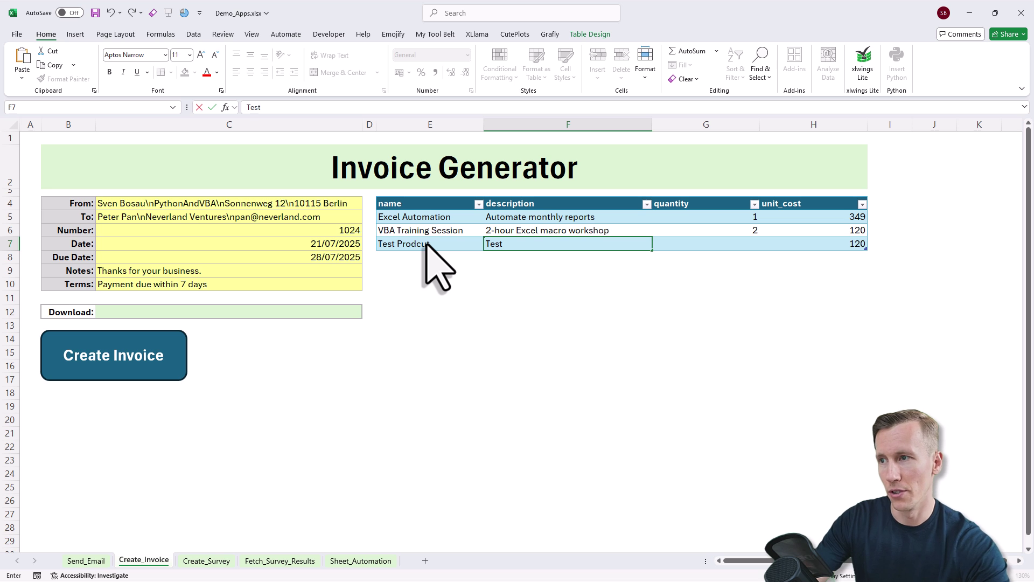
{"action": "type", "text": "est Description"}
{"action": "key", "text": "Tab"}
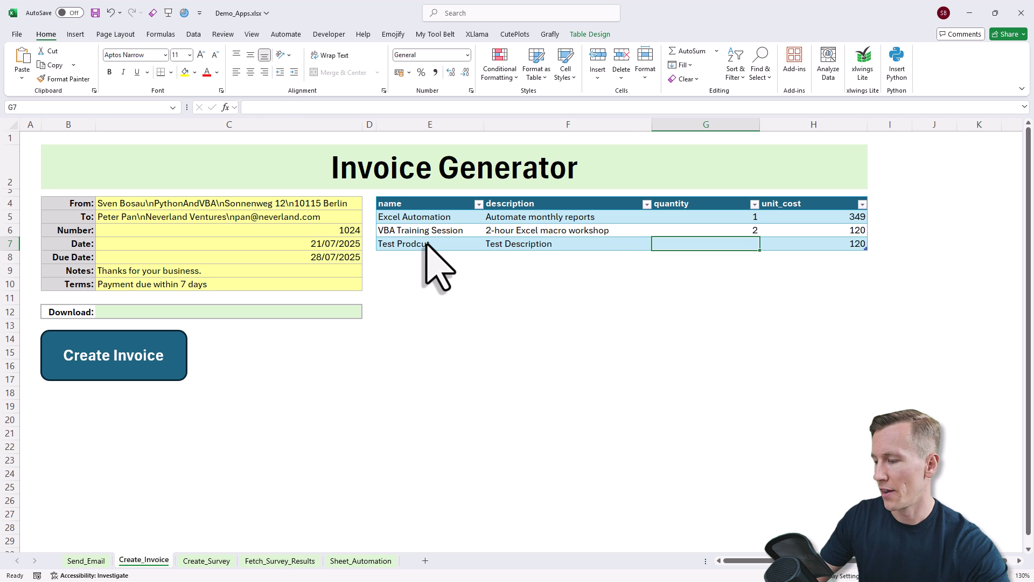
{"action": "type", "text": "5"}
{"action": "key", "text": "Return"}
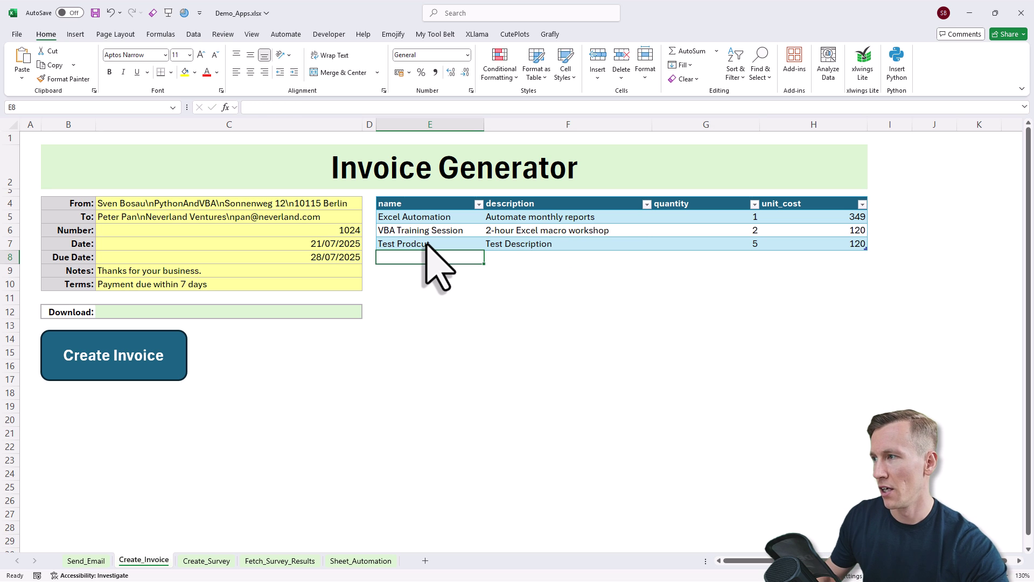
Step: Set the unit cost of the Test Prodcut item to 50
{"action": "left_click", "coordinate": [821, 246]}
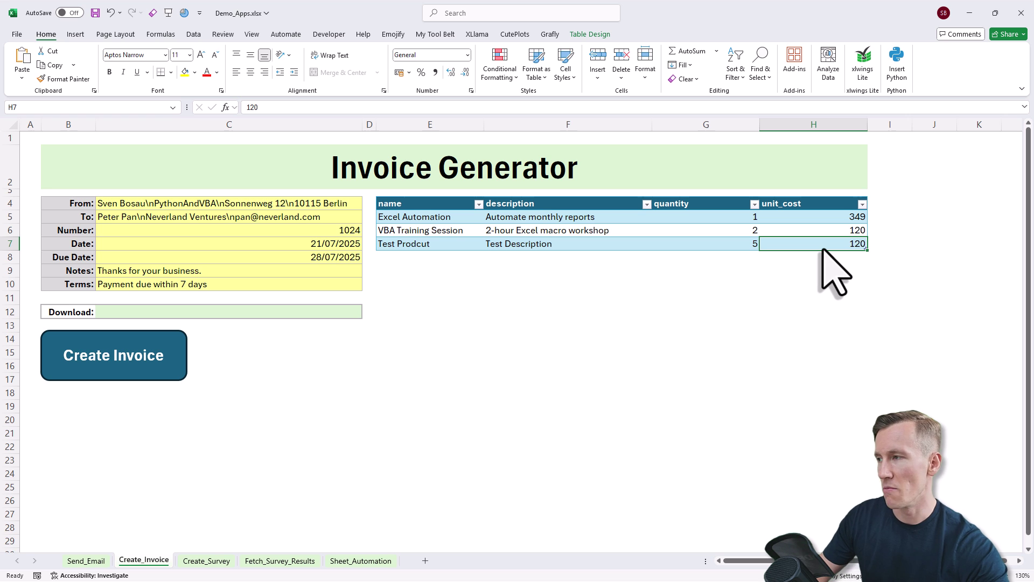
{"action": "type", "text": "50"}
{"action": "key", "text": "Return"}
{"action": "left_click", "coordinate": [715, 311]}
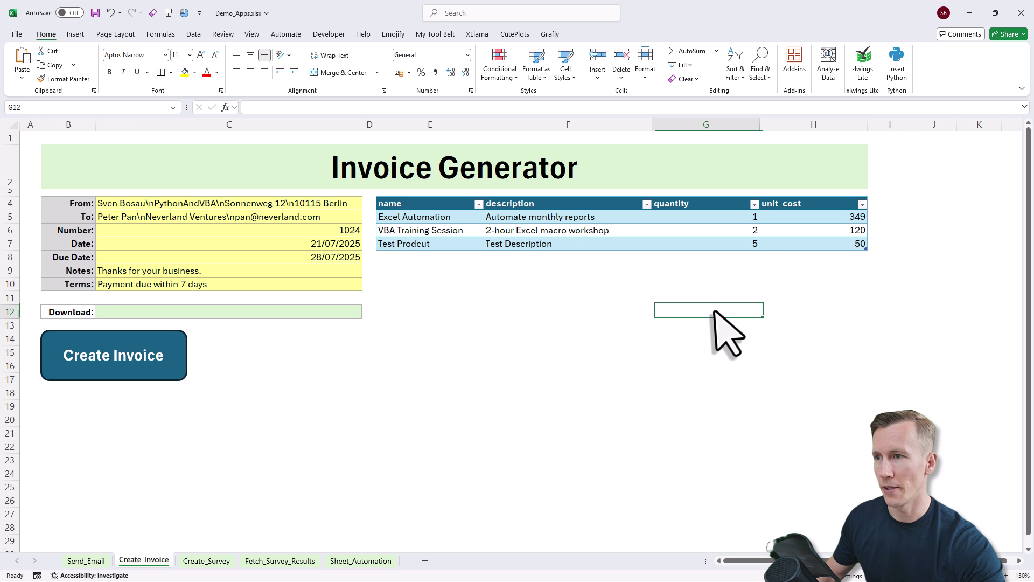
Step: Generate the invoice, check the PDF from its download link down to the notes and terms, and return to Excel
{"action": "left_click", "coordinate": [115, 356]}
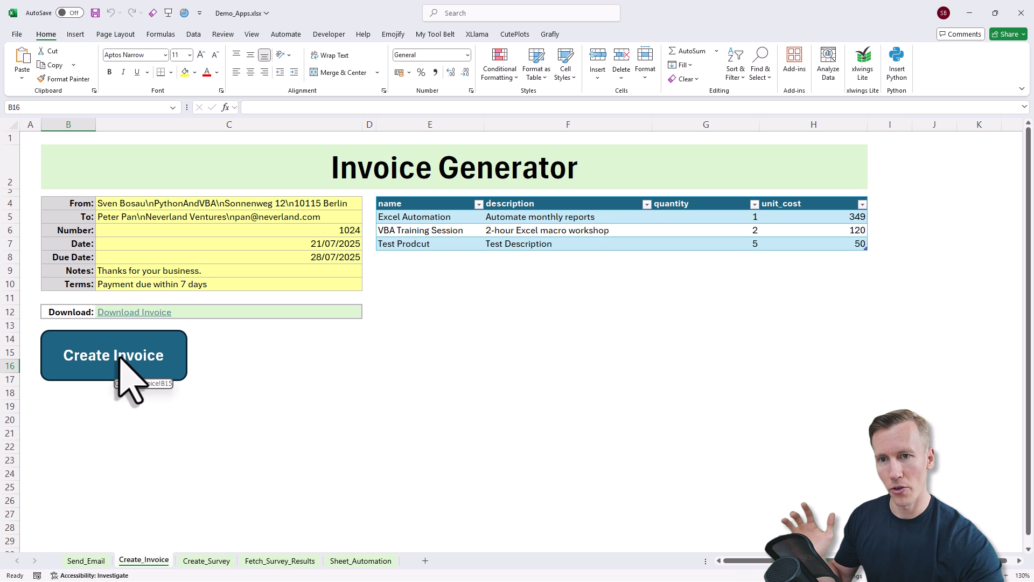
{"action": "left_click", "coordinate": [132, 312]}
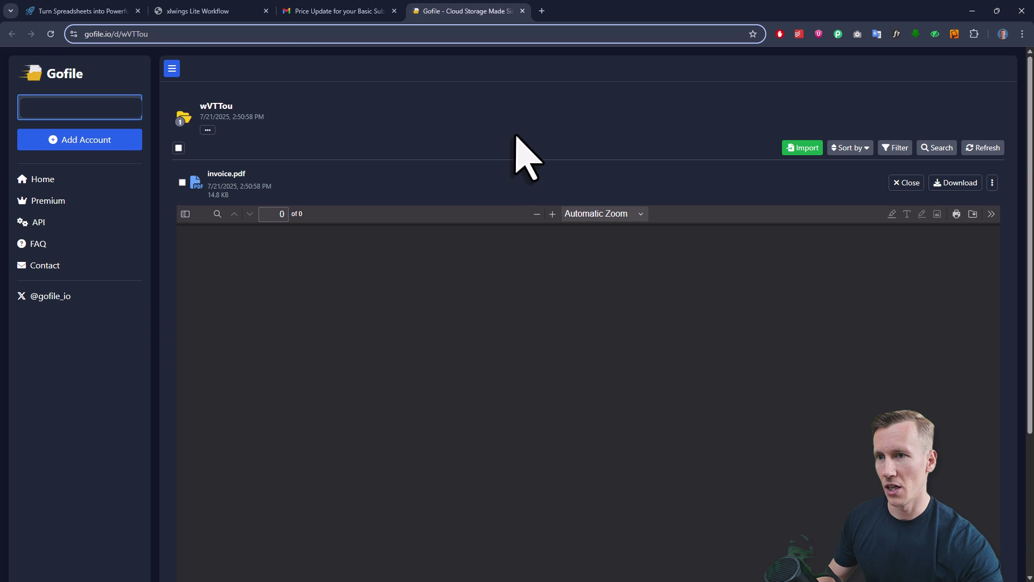
{"action": "scroll", "coordinate": [516, 136], "scroll_direction": "down", "scroll_amount": 3}
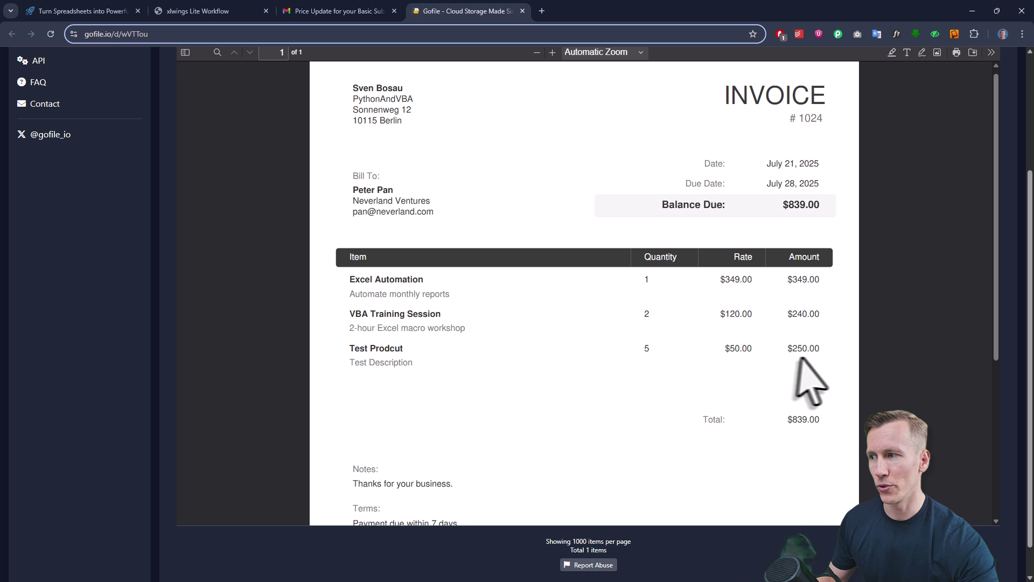
{"action": "scroll", "coordinate": [814, 355], "scroll_direction": "down", "scroll_amount": 1}
{"action": "scroll", "coordinate": [815, 356], "scroll_direction": "down", "scroll_amount": 1}
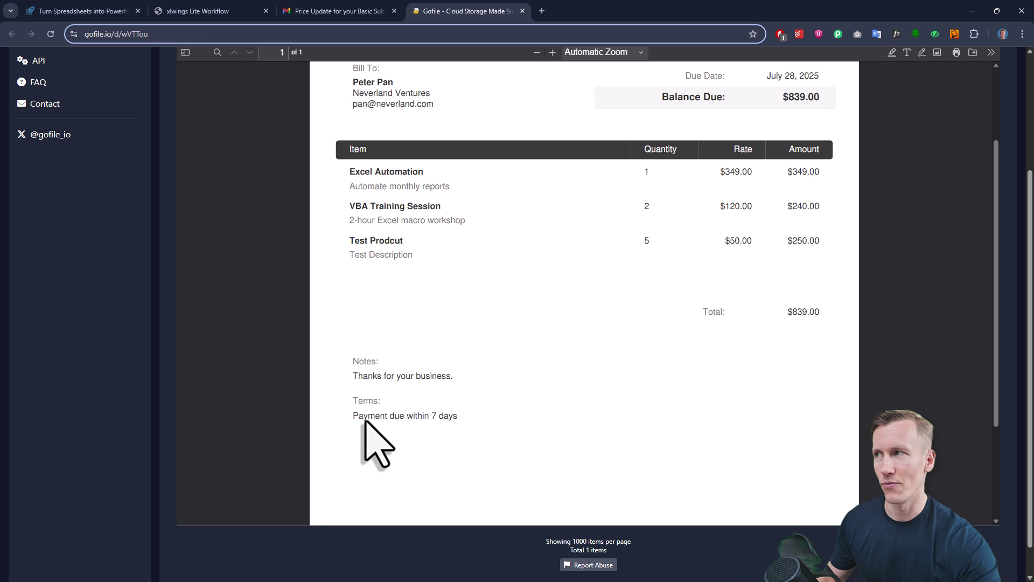
{"action": "left_click", "coordinate": [971, 11]}
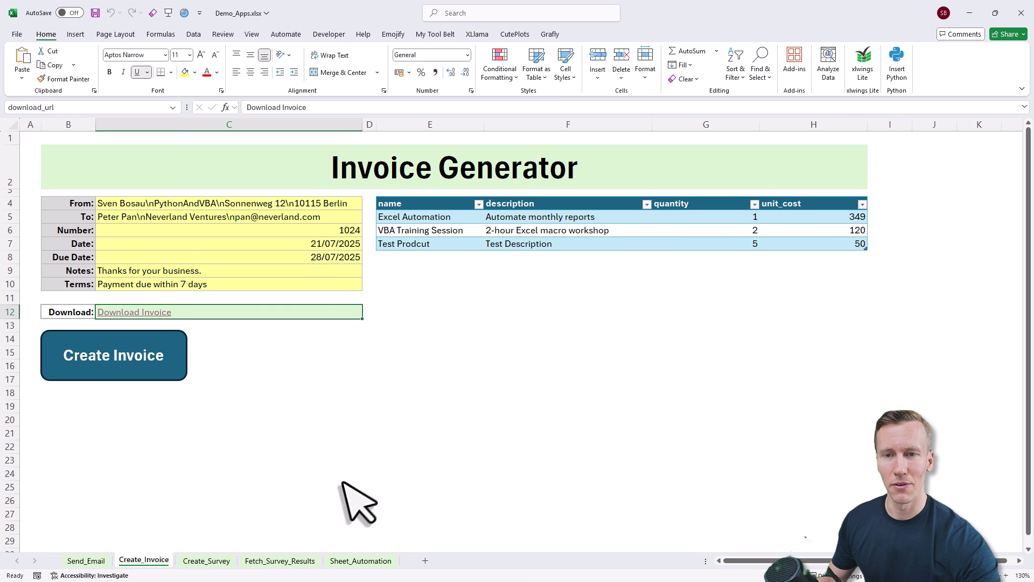
Step: Set the survey title to Training Survey on the Create_Survey sheet
{"action": "left_click", "coordinate": [214, 560]}
{"action": "left_click", "coordinate": [502, 453]}
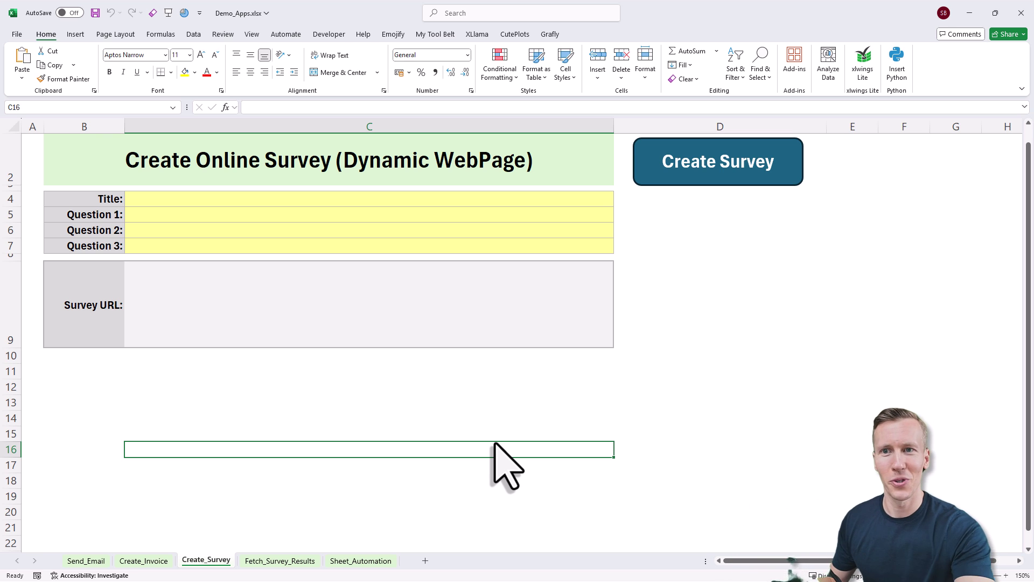
{"action": "left_click", "coordinate": [288, 201]}
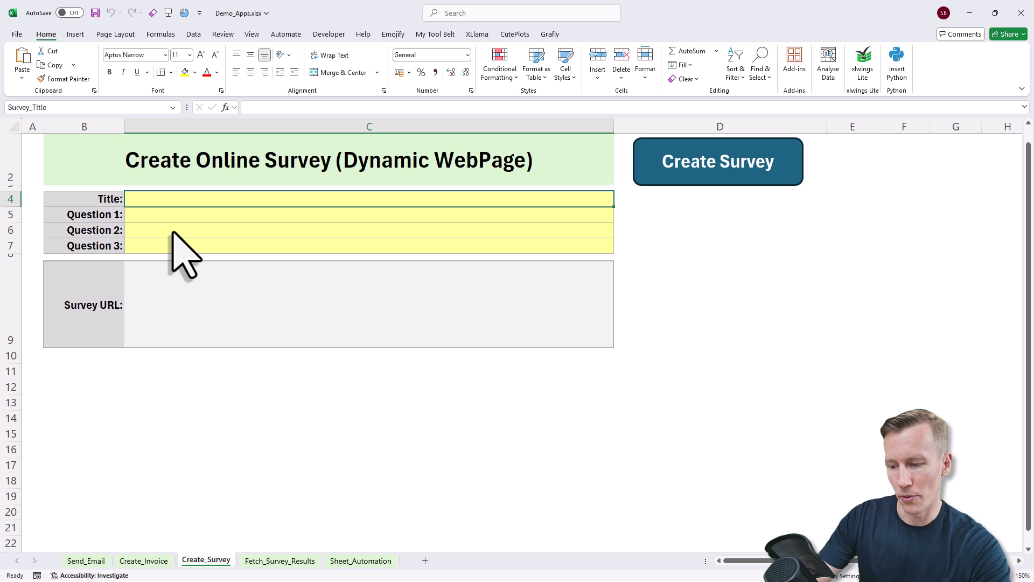
{"action": "type", "text": "Training SURV"}
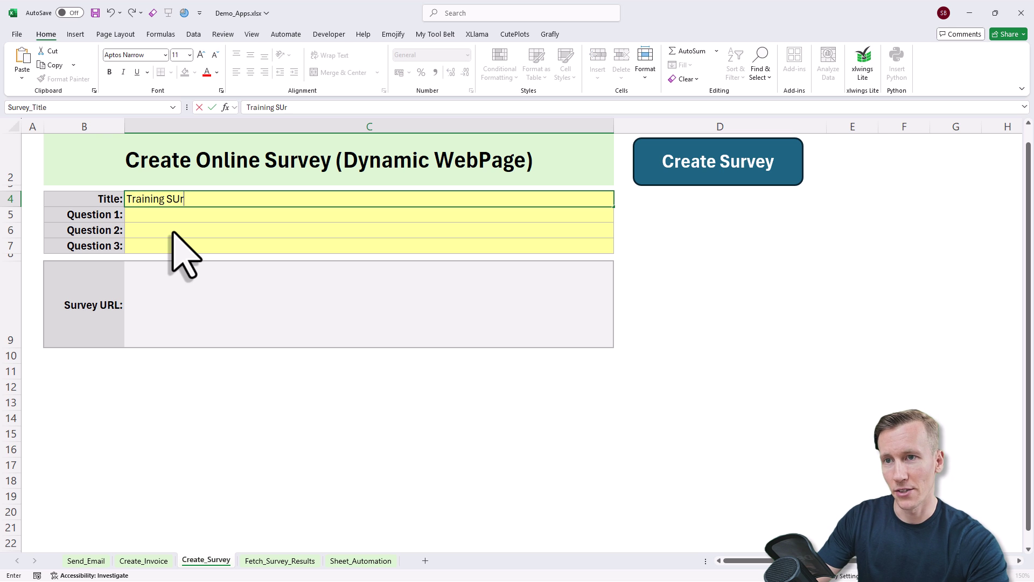
{"action": "key", "text": "BackSpace"}
{"action": "key", "text": "BackSpace"}
{"action": "type", "text": "rvey"}
{"action": "key", "text": "Return"}
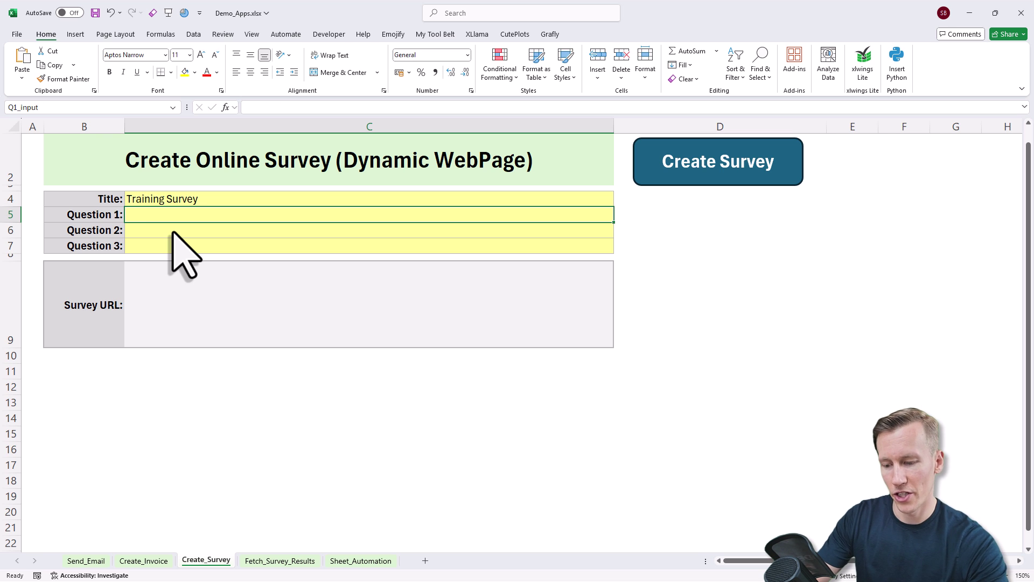
Step: Enter the three survey questions: "What's your name?", "What was good?" and "What was not so good?"
{"action": "type", "text": "What's your name?"}
{"action": "key", "text": "Return"}
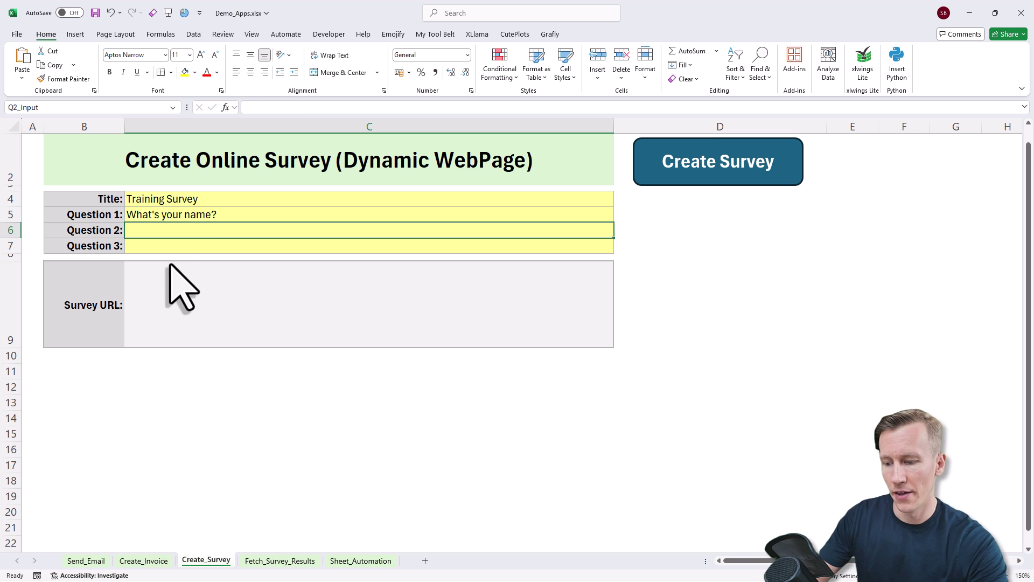
{"action": "type", "text": "What was good?"}
{"action": "key", "text": "Return"}
{"action": "type", "text": "What was n"}
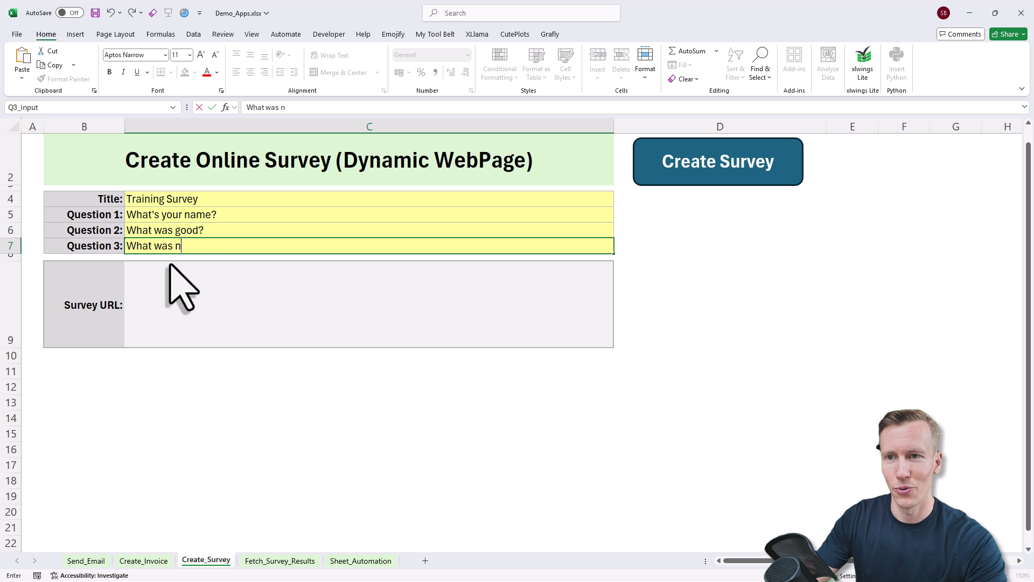
{"action": "type", "text": "ot so good?"}
{"action": "key", "text": "Return"}
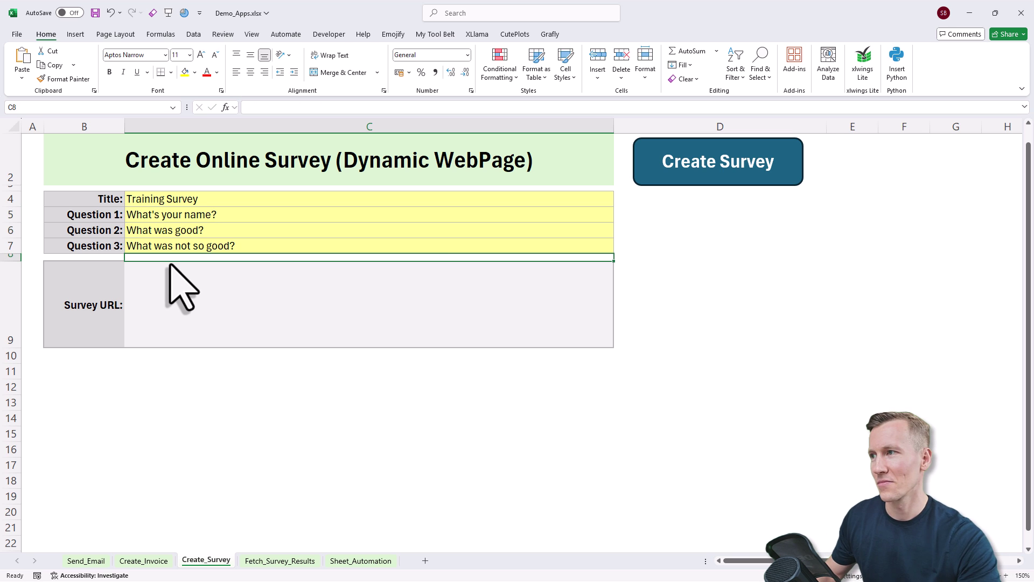
Step: Create the online survey and open it in the browser through the generated survey link
{"action": "left_click", "coordinate": [693, 180]}
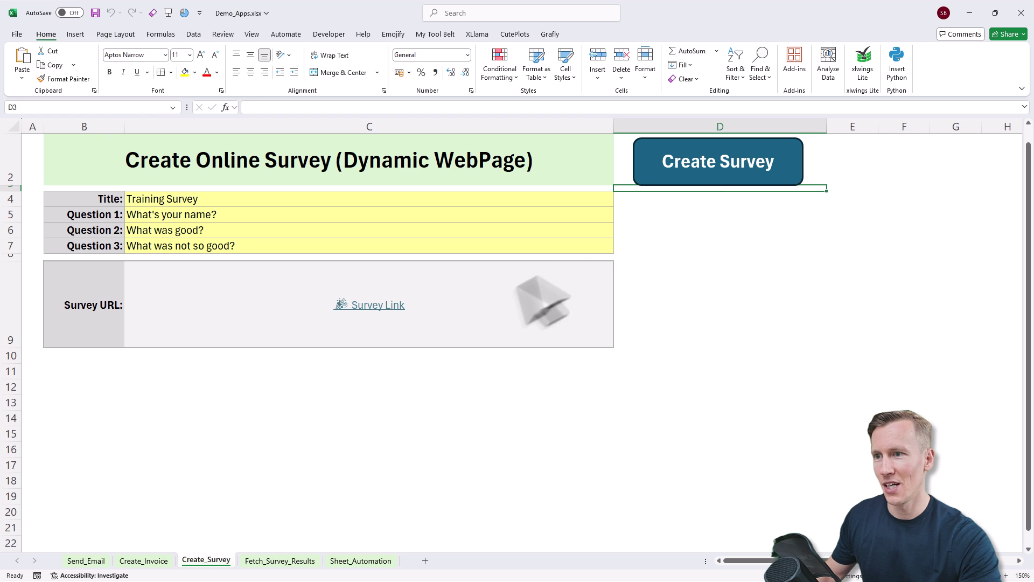
{"action": "left_click", "coordinate": [507, 296]}
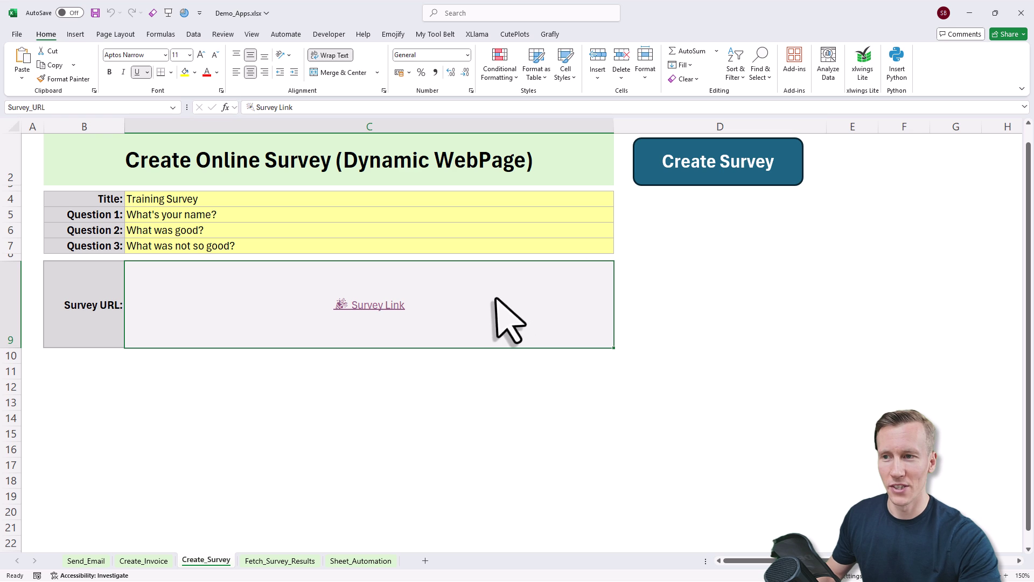
{"action": "left_click", "coordinate": [376, 308]}
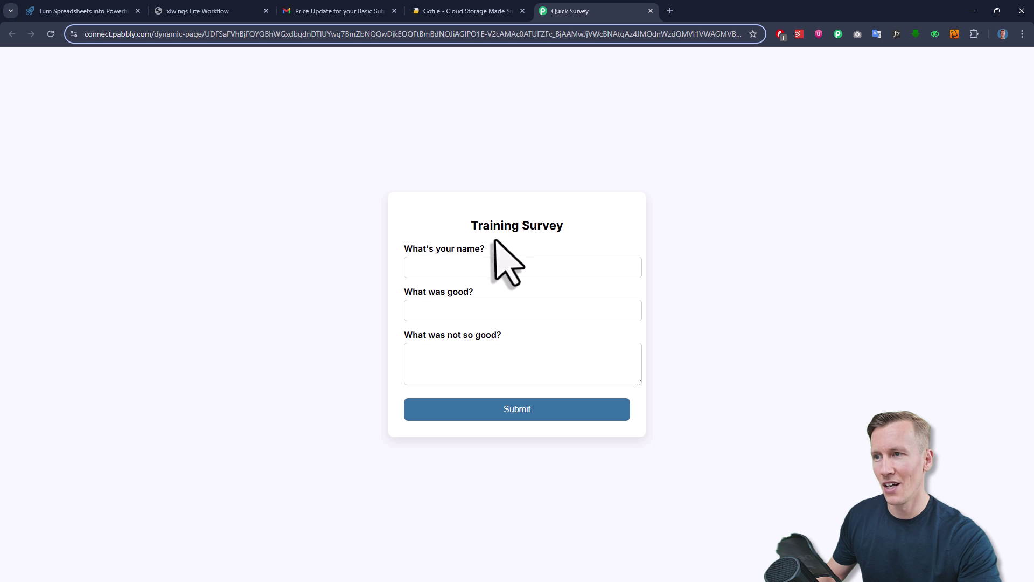
Step: Fill in the survey with the respondent's first name, "Everthing" as good and "No comment" as not so good, and submit it
{"action": "left_click", "coordinate": [483, 272]}
{"action": "type", "text": "Sven"}
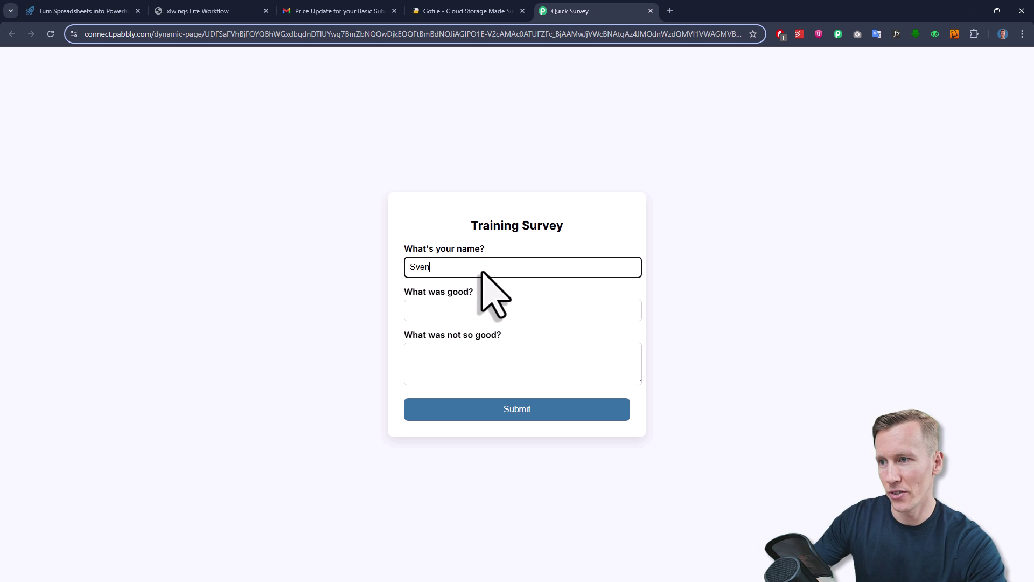
{"action": "key", "text": "Tab"}
{"action": "type", "text": "Everthing"}
{"action": "key", "text": "Tab"}
{"action": "type", "text": "No comment"}
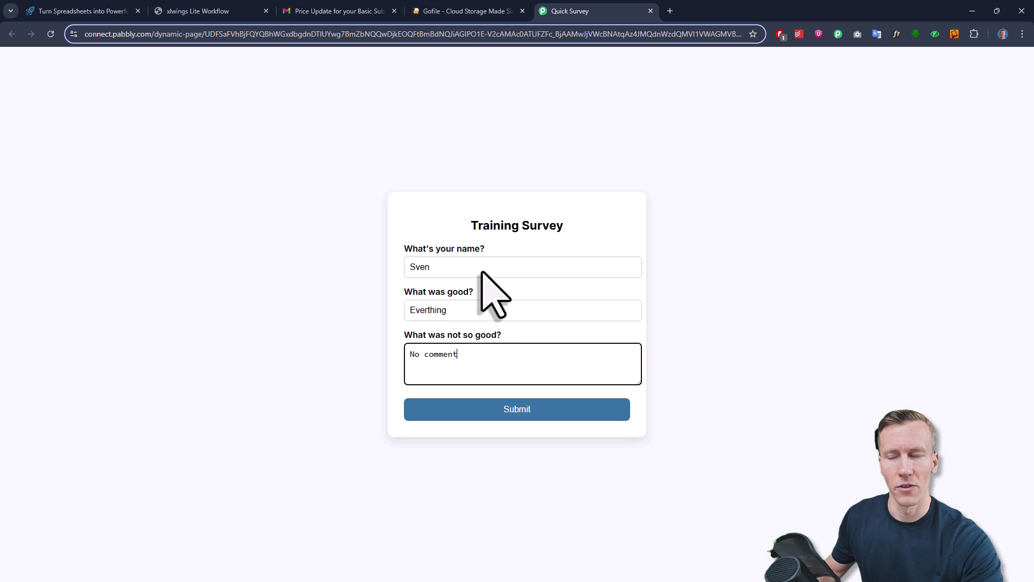
{"action": "left_click", "coordinate": [516, 412]}
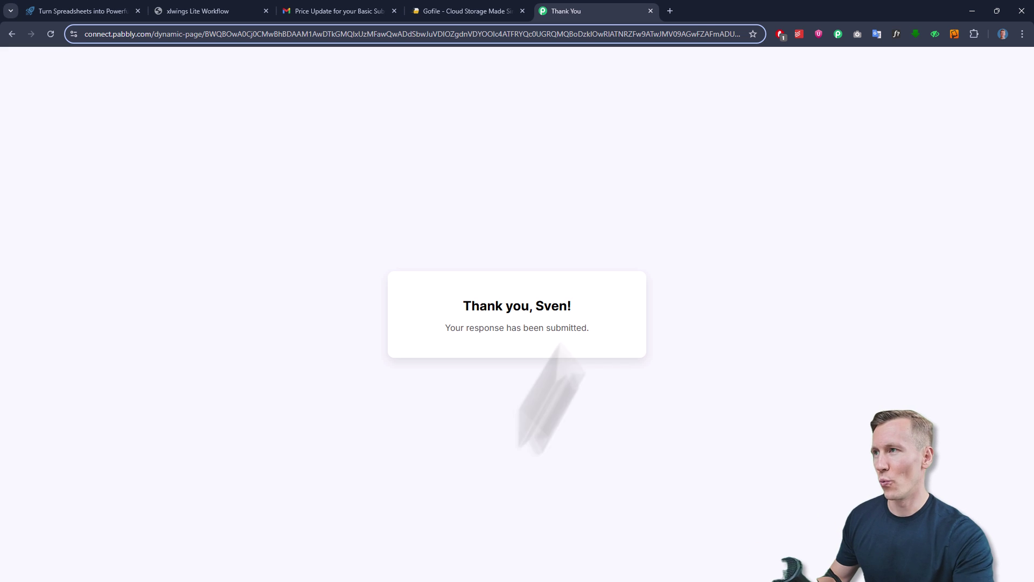
Step: Return to Excel and fetch the survey responses into the Fetch_Survey_Results sheet
{"action": "left_click", "coordinate": [970, 12]}
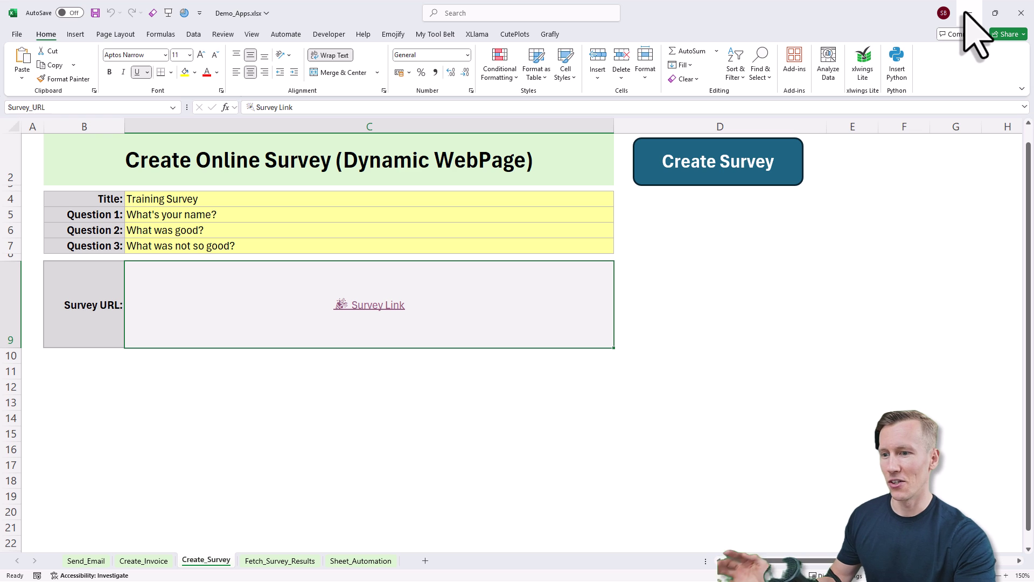
{"action": "left_click", "coordinate": [289, 559]}
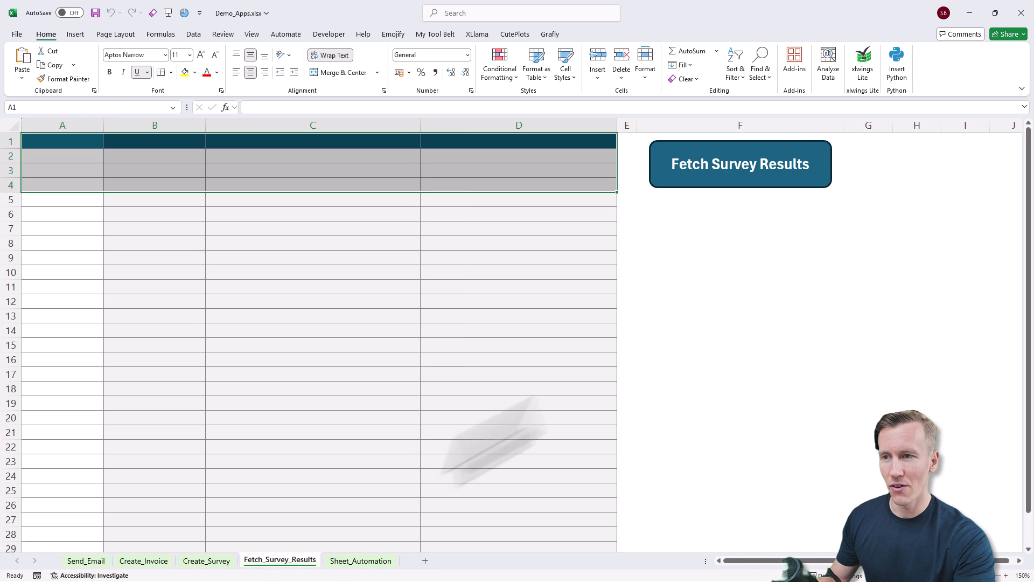
{"action": "left_click", "coordinate": [689, 300]}
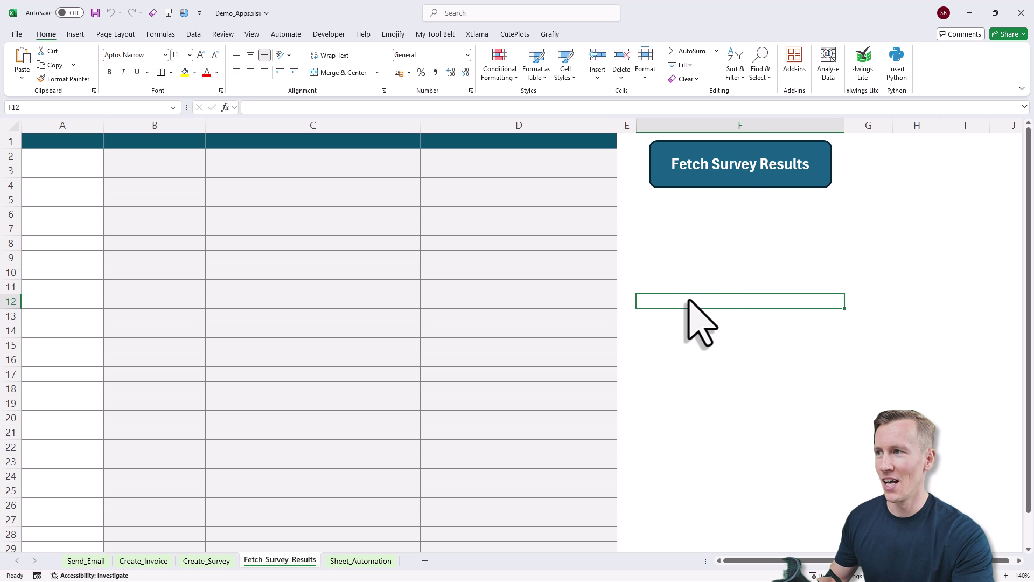
{"action": "left_click", "coordinate": [752, 171]}
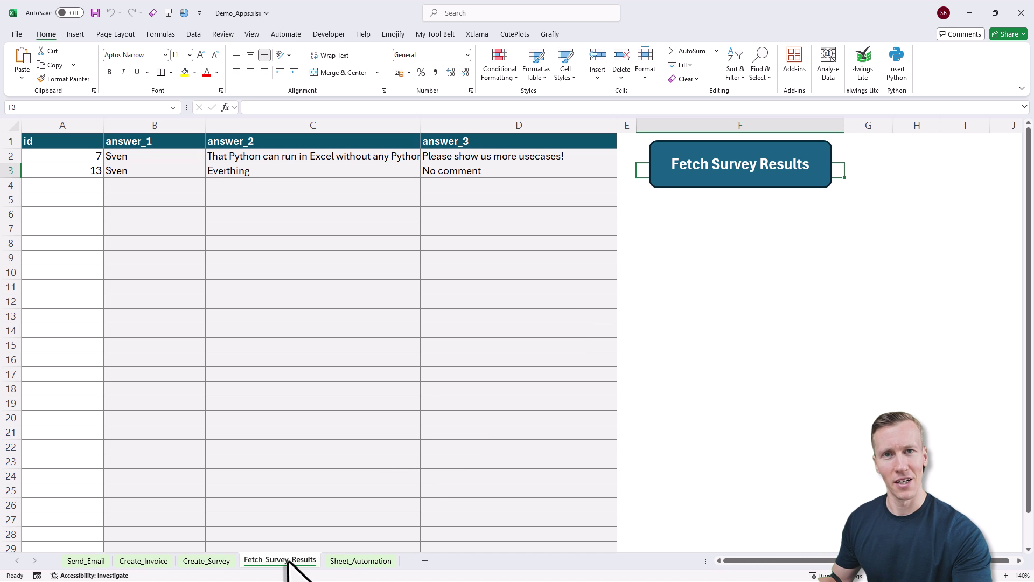
Step: Generate the agenda sheet from the Sheet_Automation sheet
{"action": "left_click", "coordinate": [350, 561]}
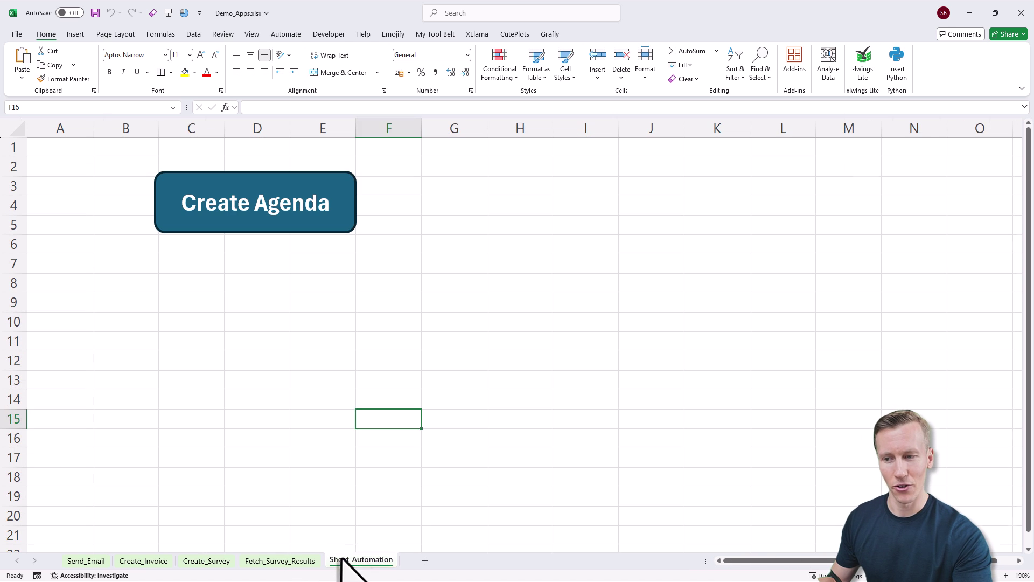
{"action": "left_click", "coordinate": [434, 437]}
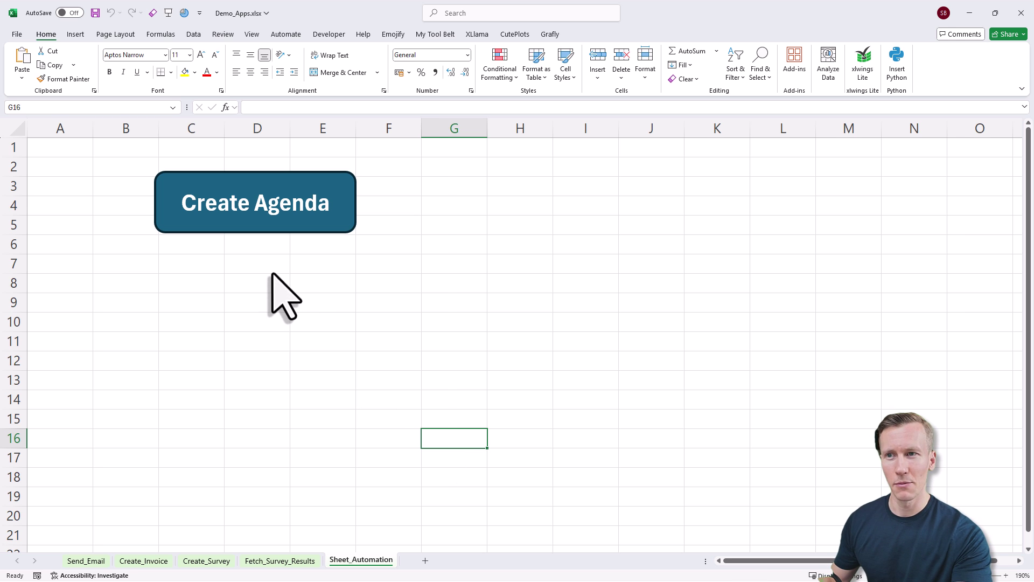
{"action": "left_click", "coordinate": [255, 211]}
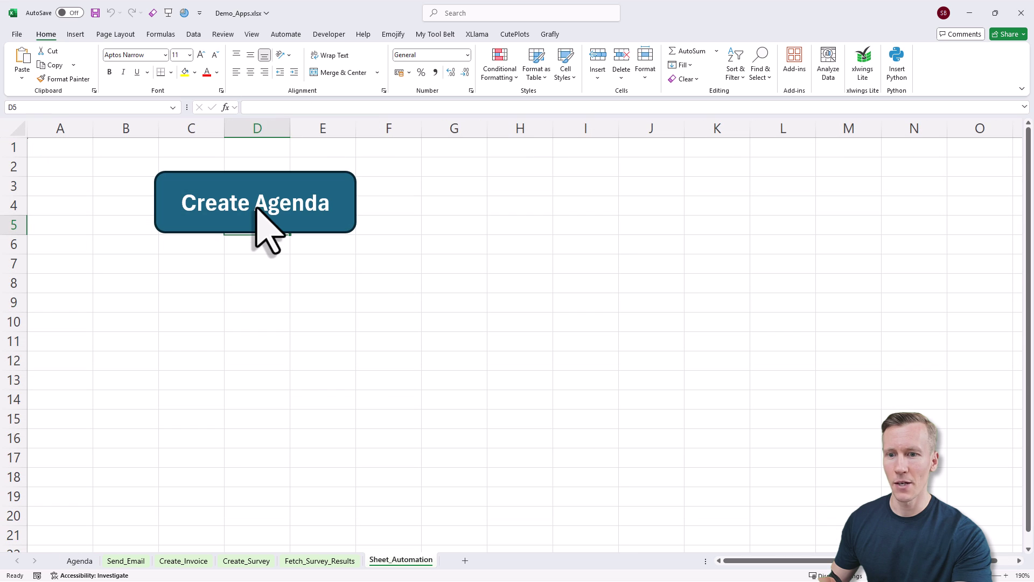
Step: View the generated Agenda sheet and open its online presentation link in the browser
{"action": "left_click", "coordinate": [82, 561]}
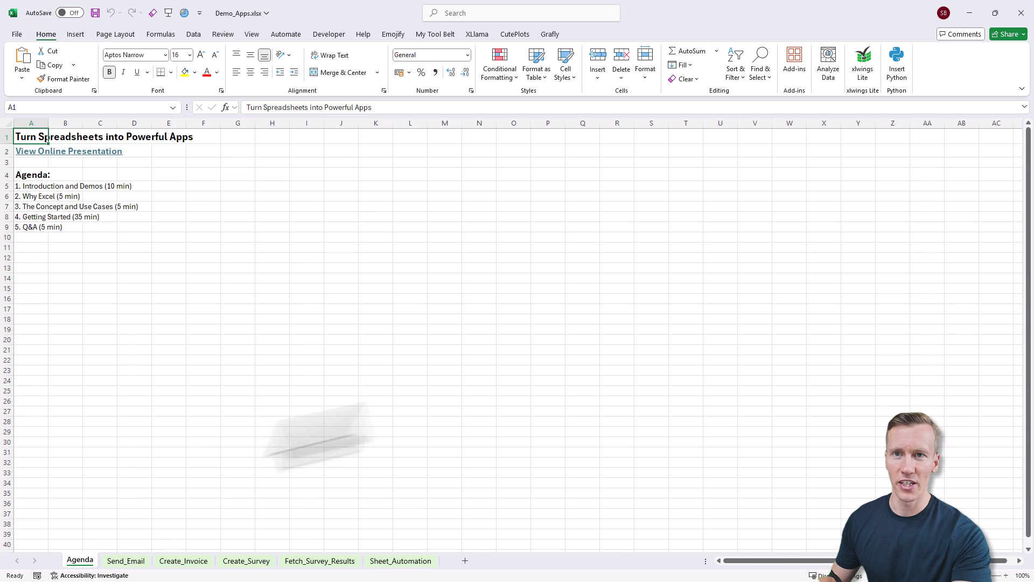
{"action": "scroll", "coordinate": [518, 334], "scroll_direction": "up", "scroll_amount": 8}
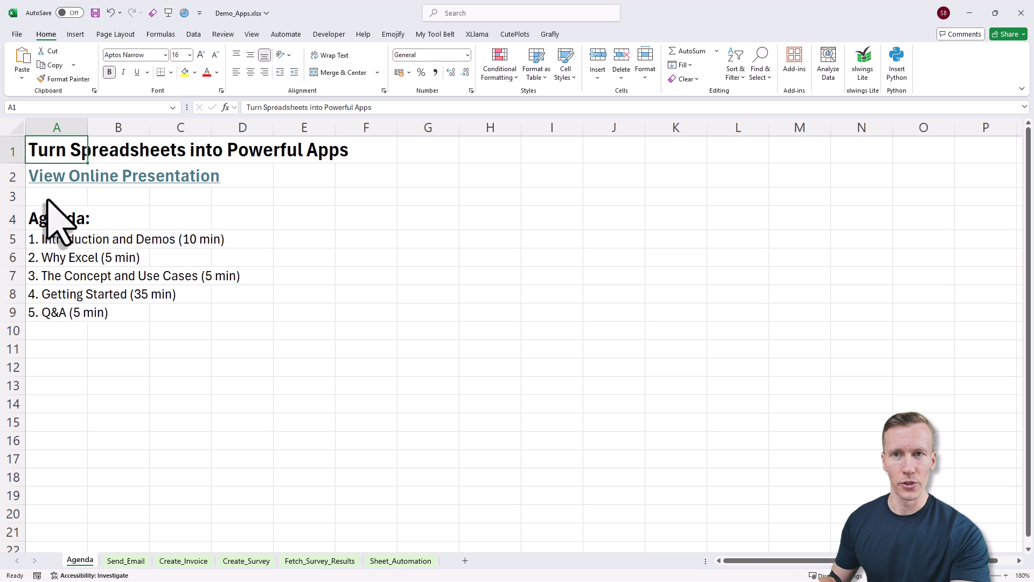
{"action": "left_click", "coordinate": [44, 181]}
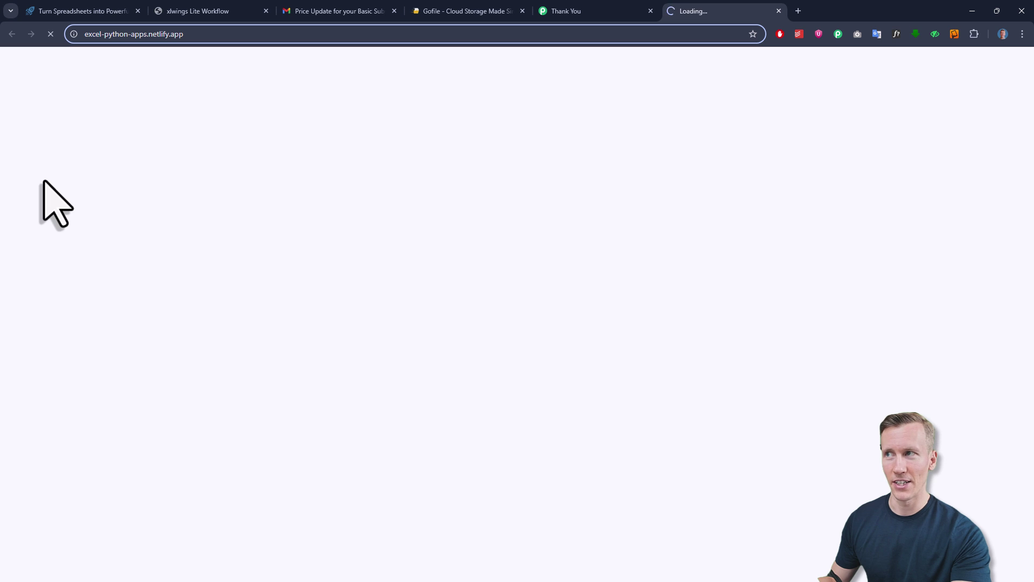